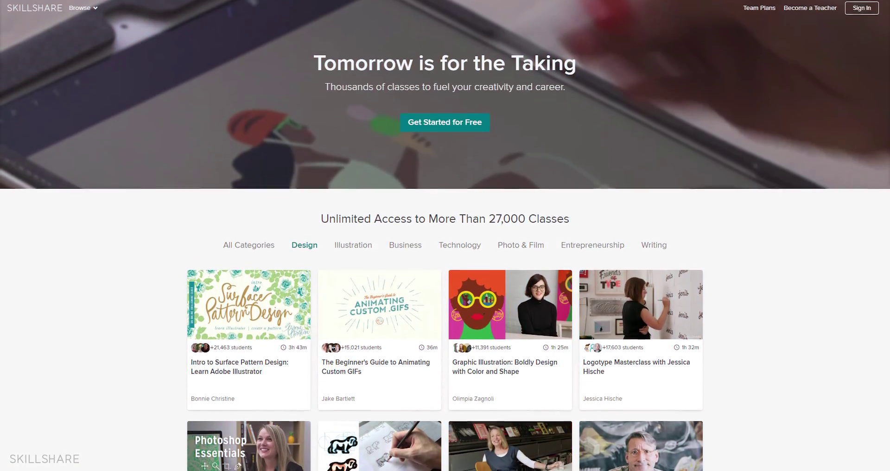
Create the composition Wire_Audio_Spectrum at 1920×1080, 30 fps, with a 0:00:30:00 duration.
scroll(445, 236, "down", 2)
scroll(445, 236, "down", 5)
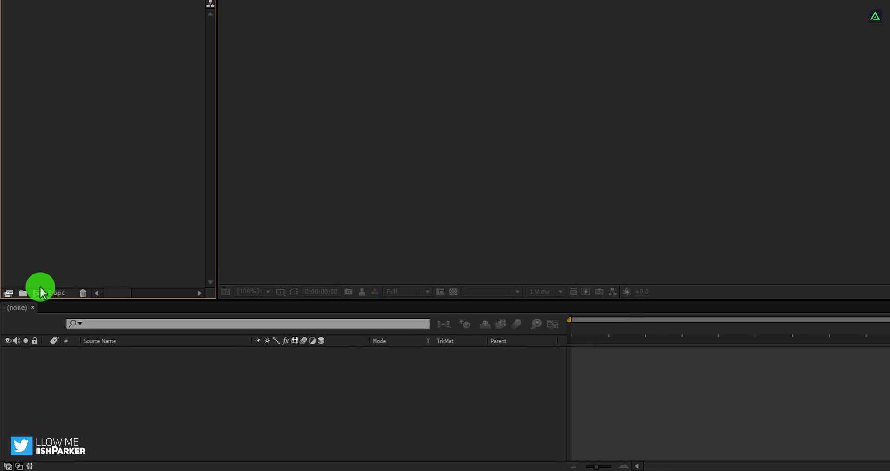
left_click(39, 291)
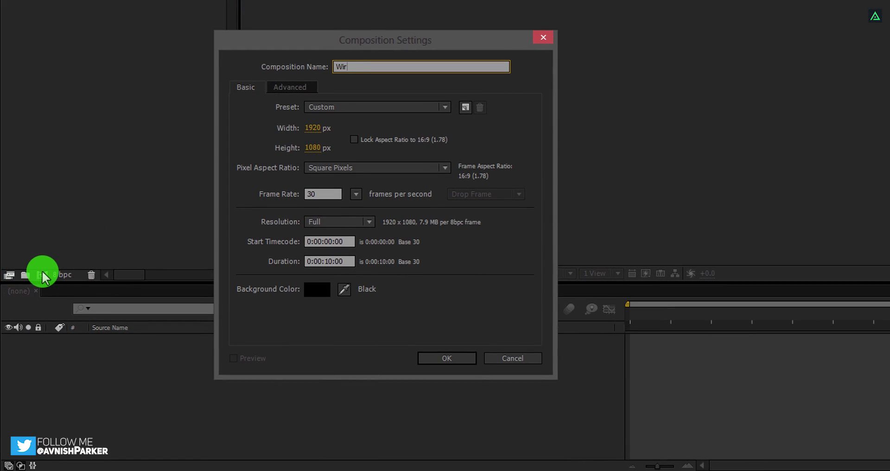
type("Wire_Audio_Spectrum")
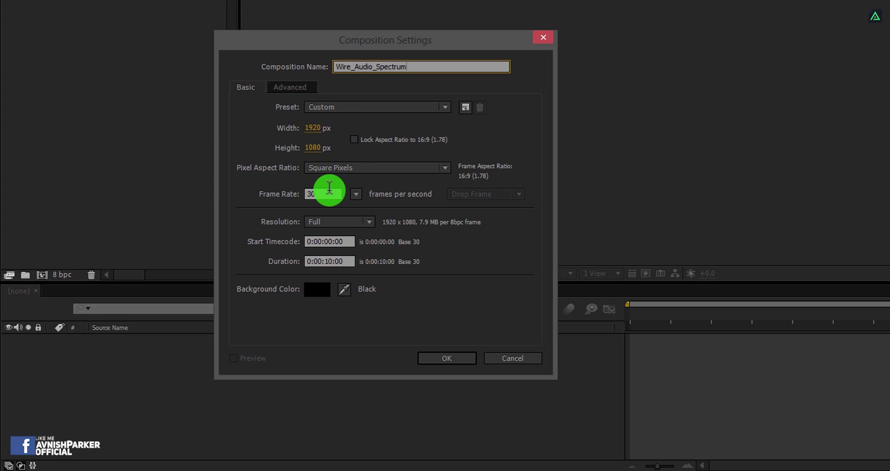
left_click(329, 261)
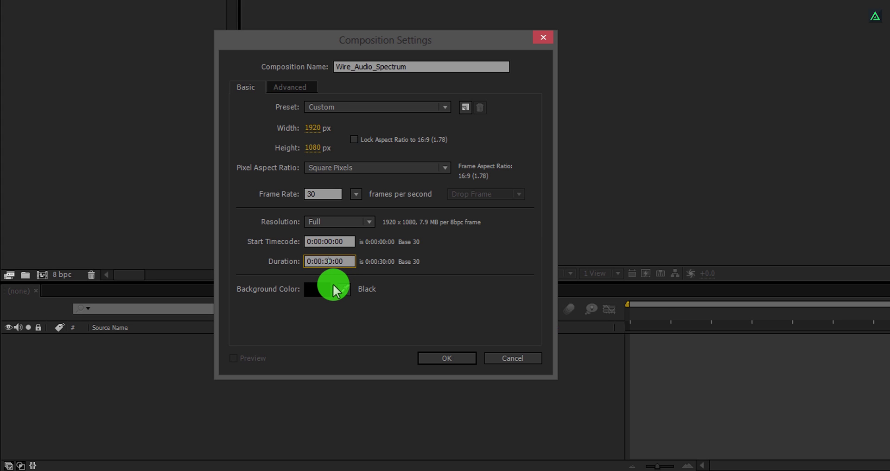
left_click(434, 361)
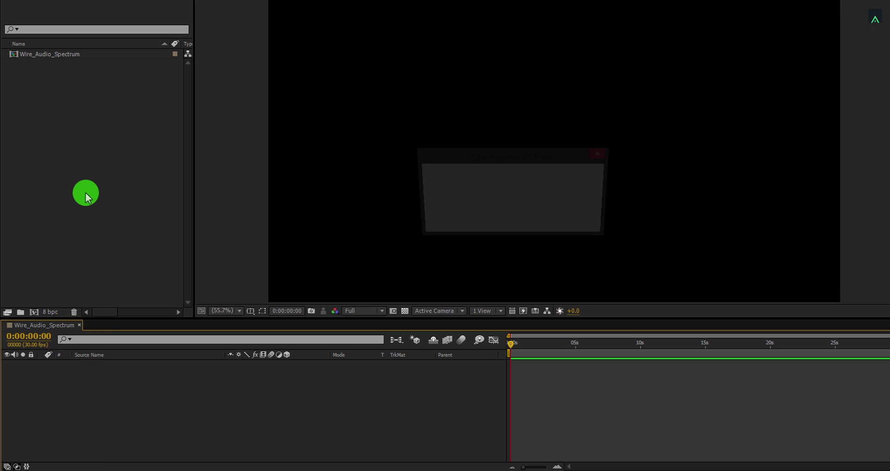
Add the Charmed – Declan DP.mp3 track as layer 1, reveal its waveform, and return to 0.
left_click_drag(88, 57, 149, 382)
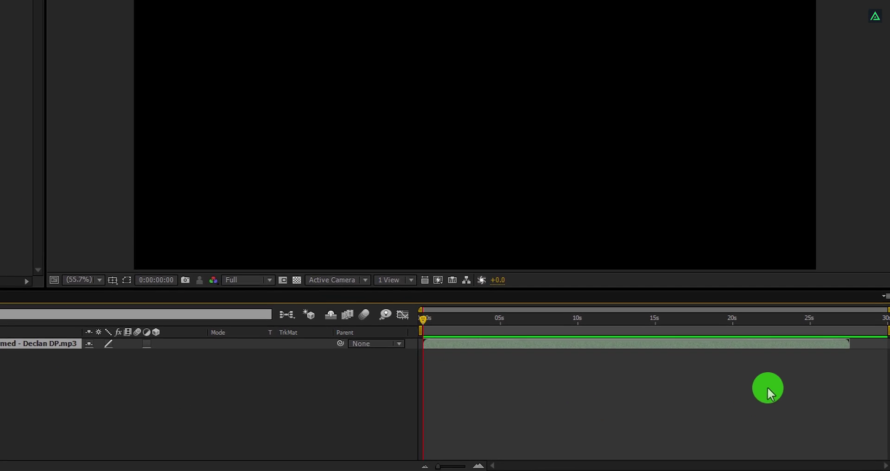
left_click(863, 340)
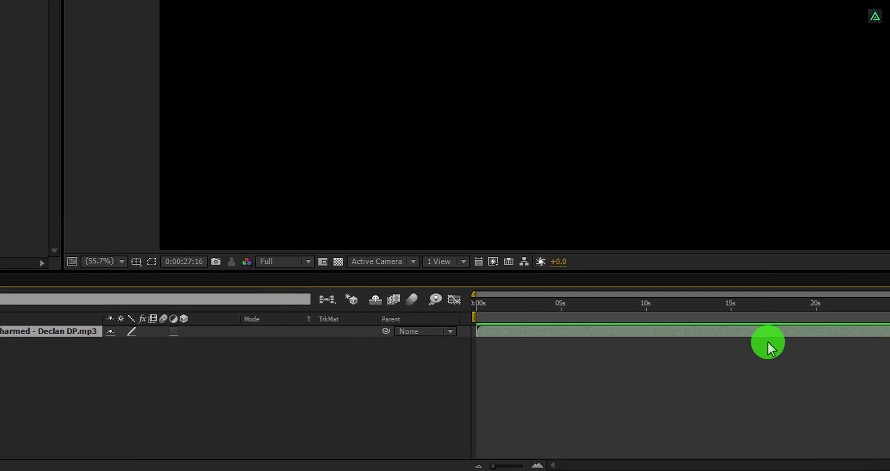
key("l")
key("l")
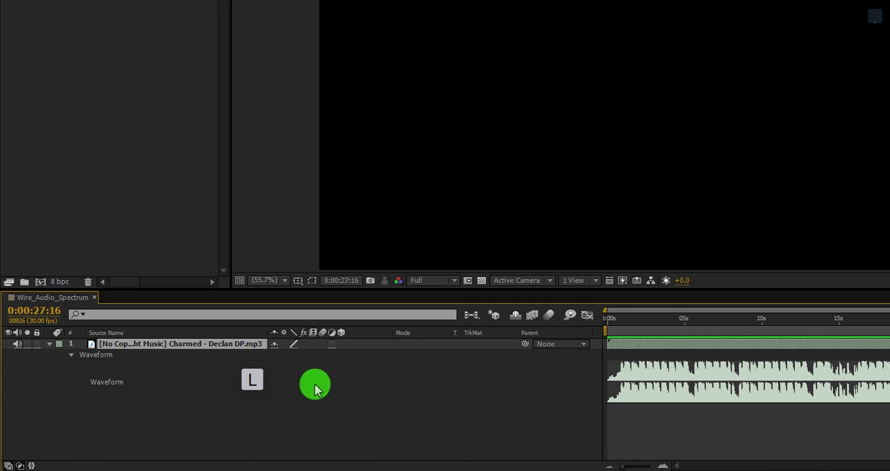
left_click_drag(632, 321, 606, 322)
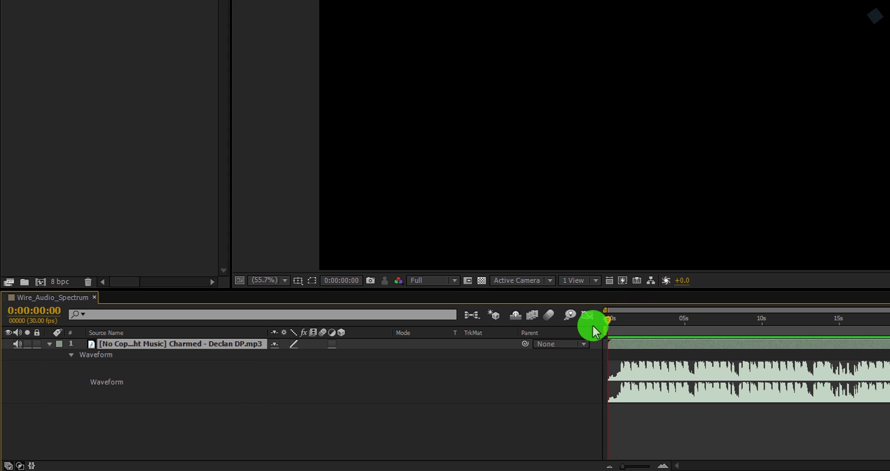
Add a 1920×1080 solid named Spectrum_Dots and search Effects & Presets for 'audio'.
right_click(193, 425)
mouse_move(248, 297)
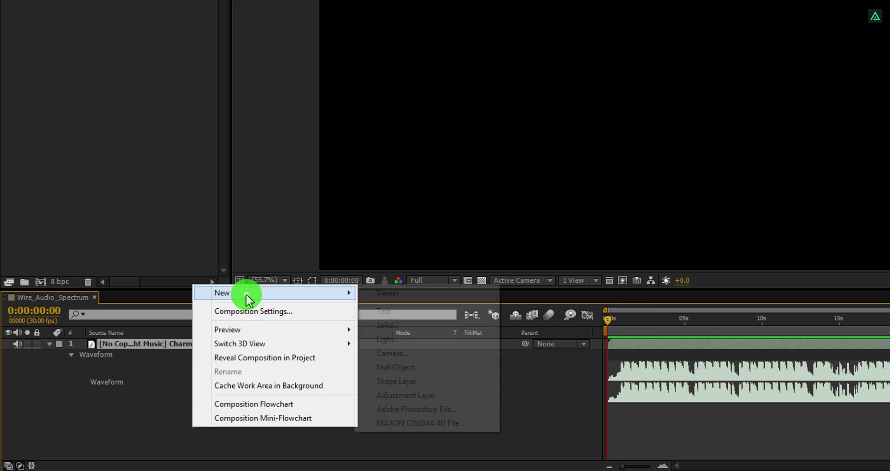
left_click(403, 329)
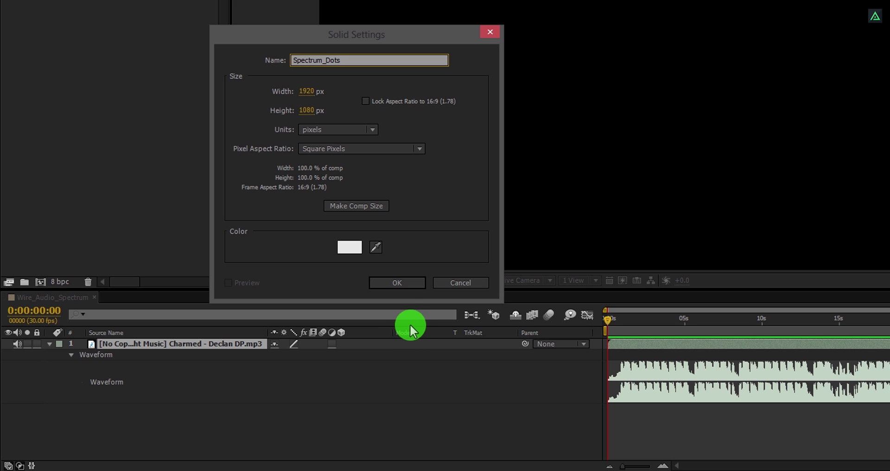
left_click(397, 282)
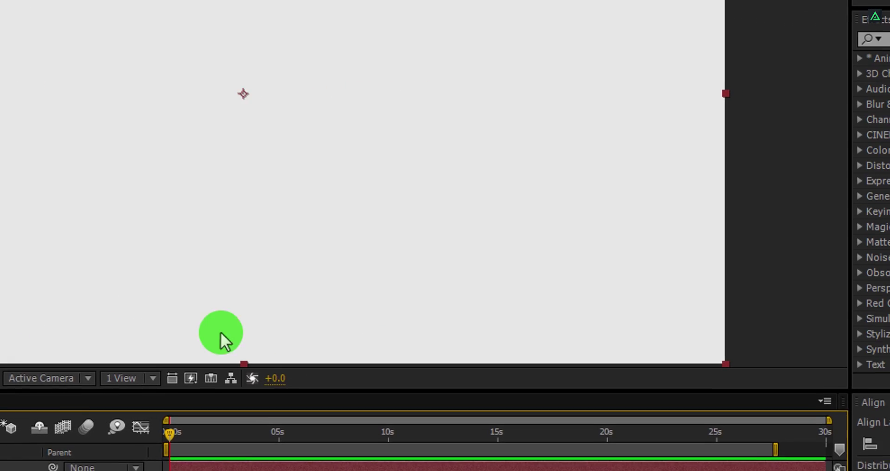
left_click(732, 32)
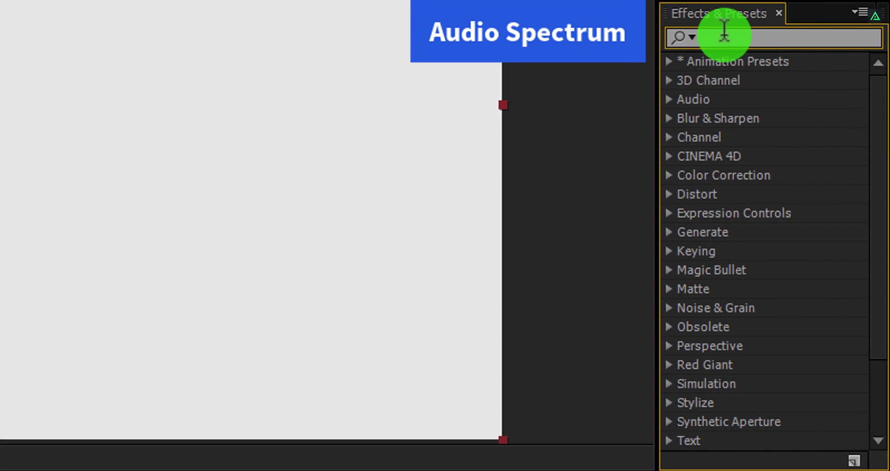
type("audio")
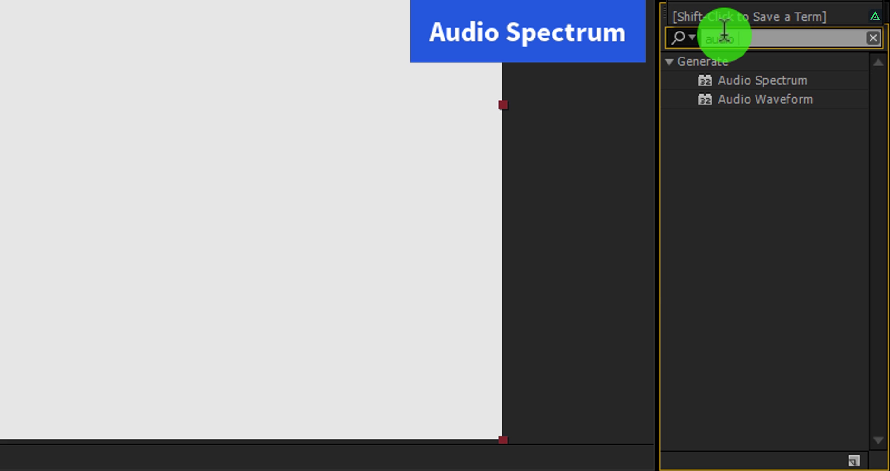
Apply Audio Spectrum driven by the MP3, with Start Point 377,540 and End Point 1483,540.
double_click(727, 80)
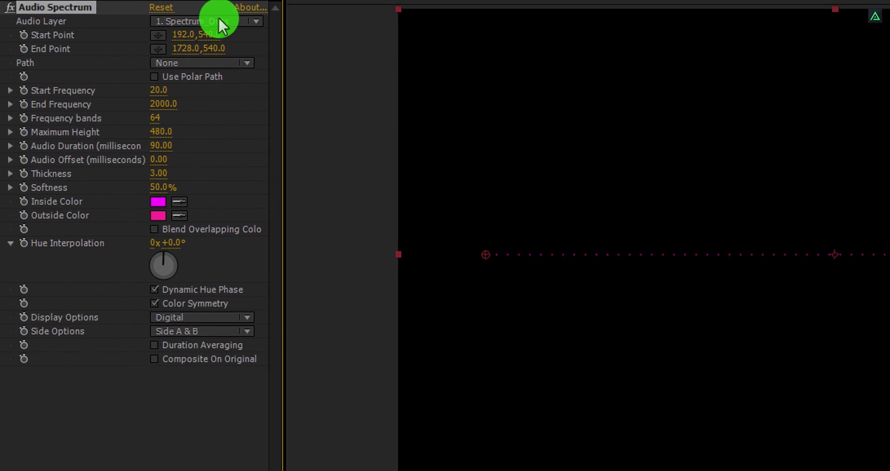
left_click(204, 21)
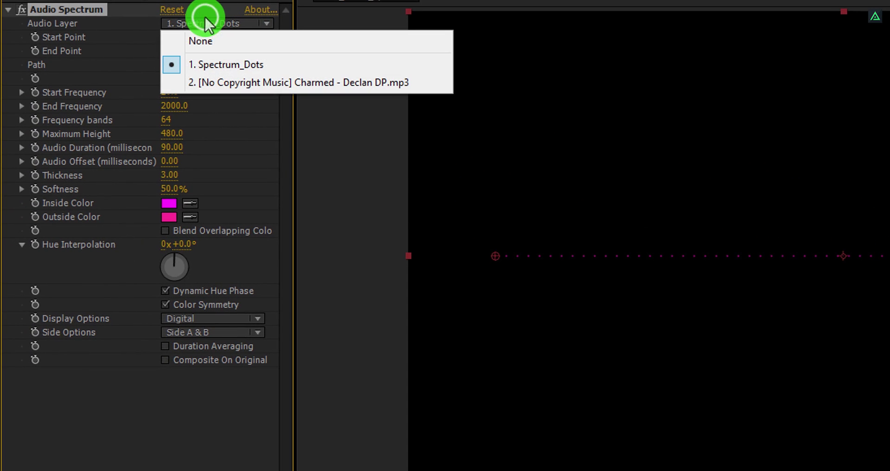
left_click(255, 85)
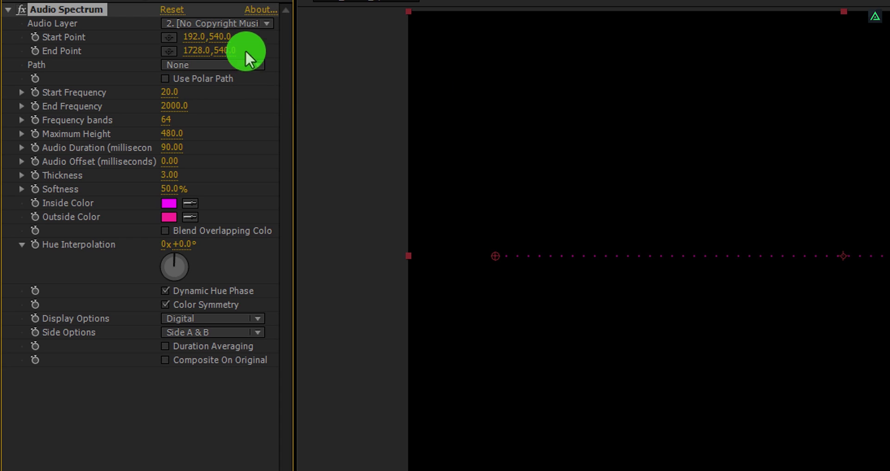
left_click_drag(200, 41, 356, 50)
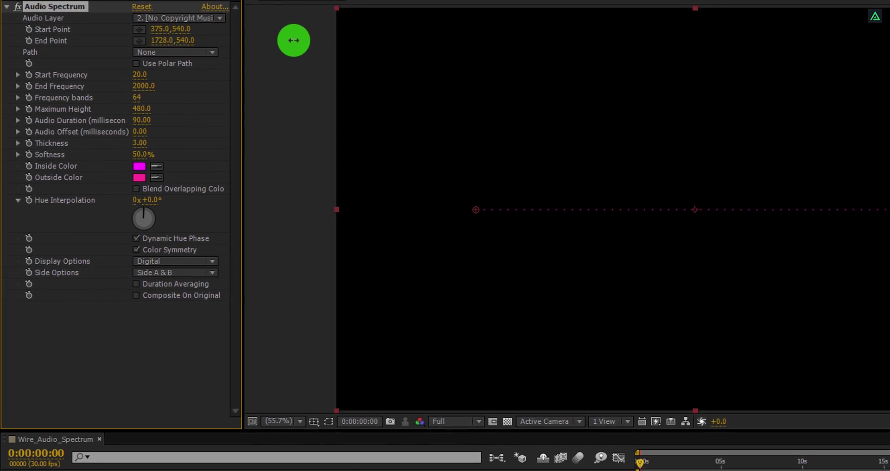
left_click_drag(293, 40, 268, 34)
left_click_drag(153, 34, 53, 80)
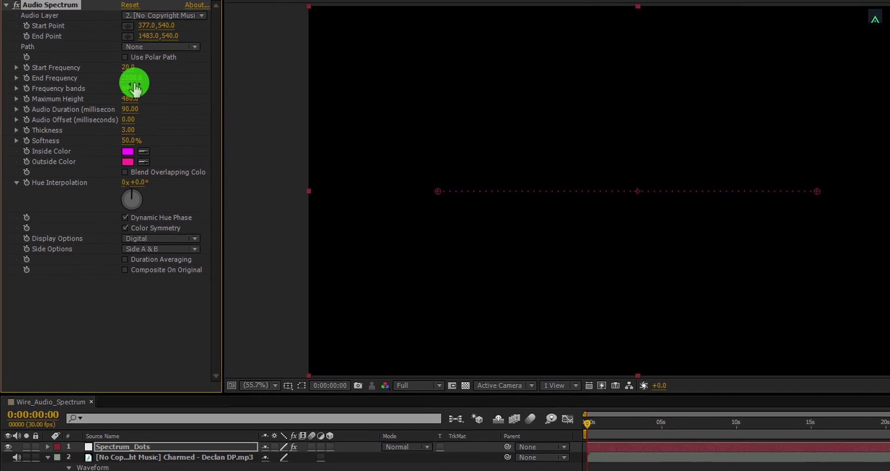
Set 10 frequency bands from 800 to 1000 Hz and preview around 8 seconds.
left_click(132, 88)
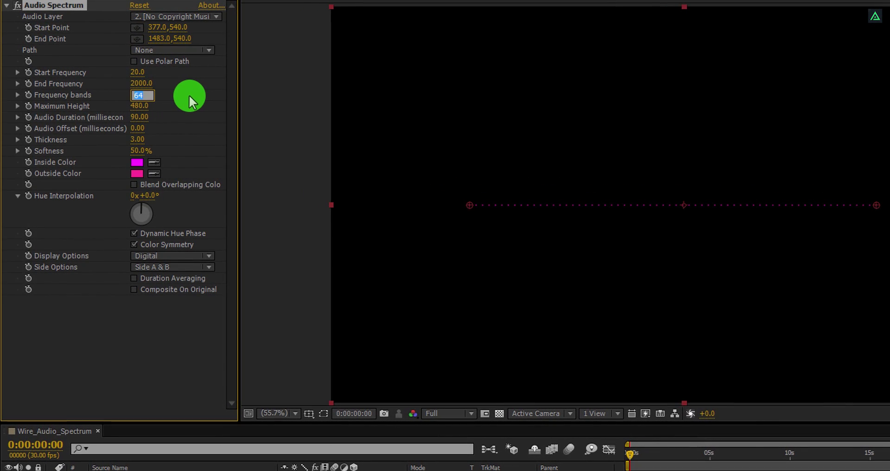
type("10")
key("Return")
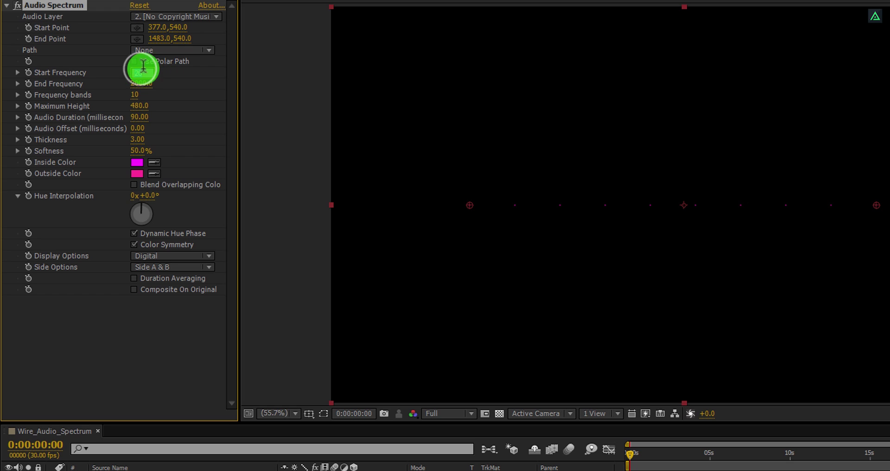
type("800")
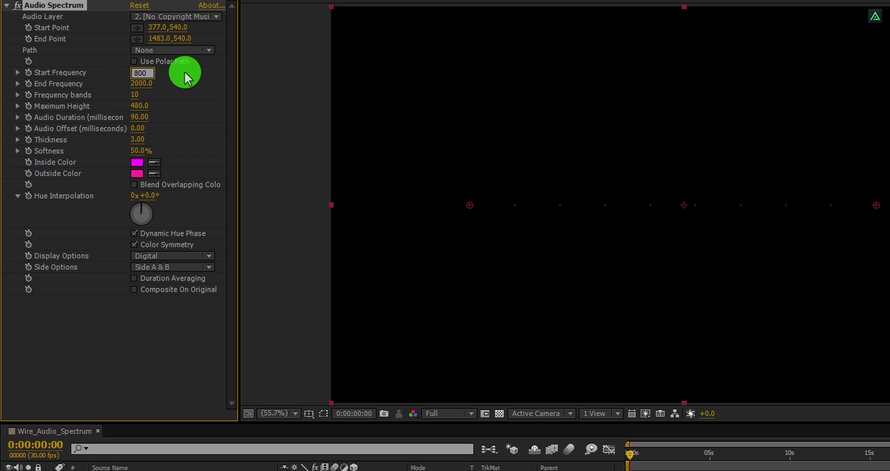
key("Tab")
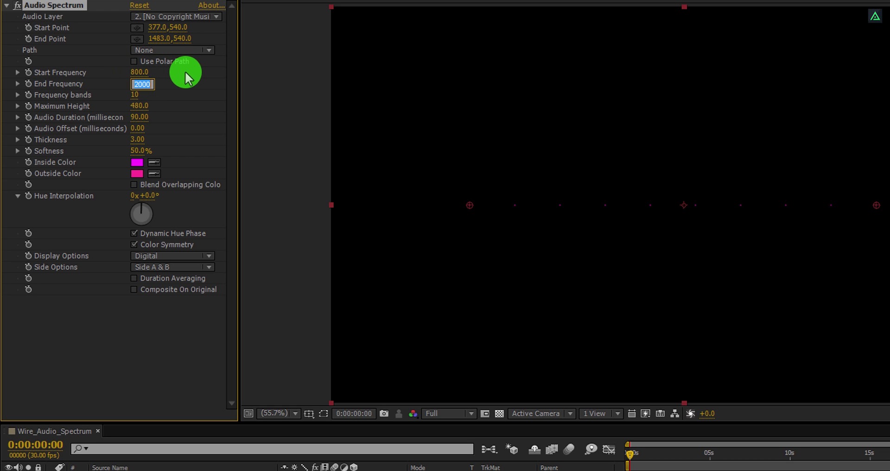
type("1000")
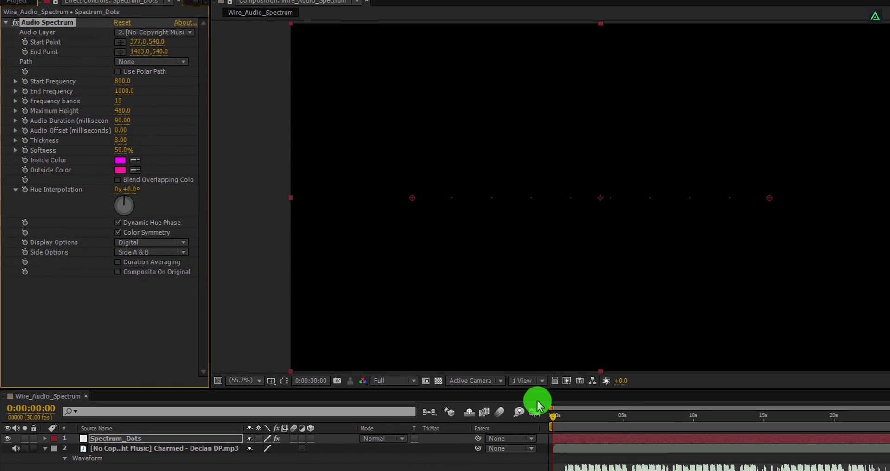
left_click_drag(614, 441, 643, 453)
left_click_drag(557, 410, 661, 417)
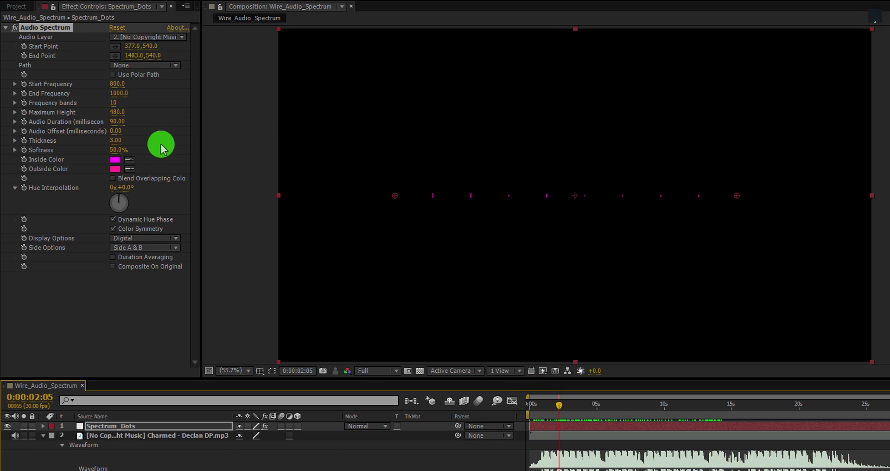
Set the spectrum softness to 0% and both outside and inside colours to white.
left_click_drag(116, 152, 70, 153)
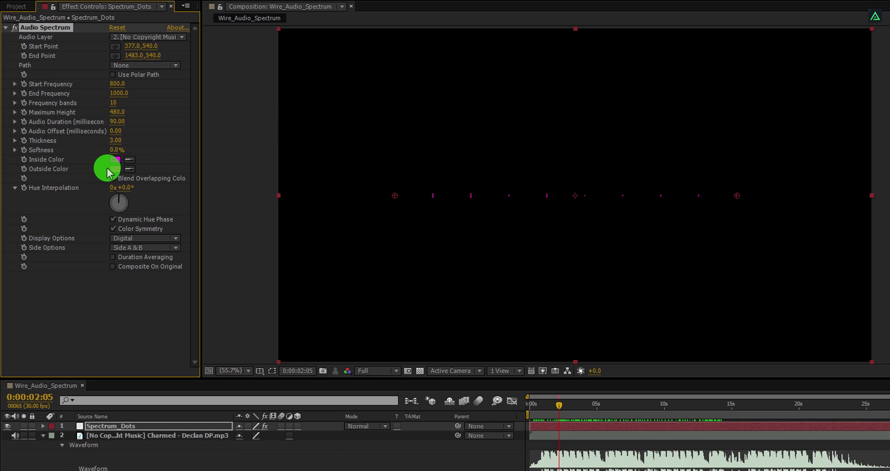
left_click(114, 169)
left_click(225, 84)
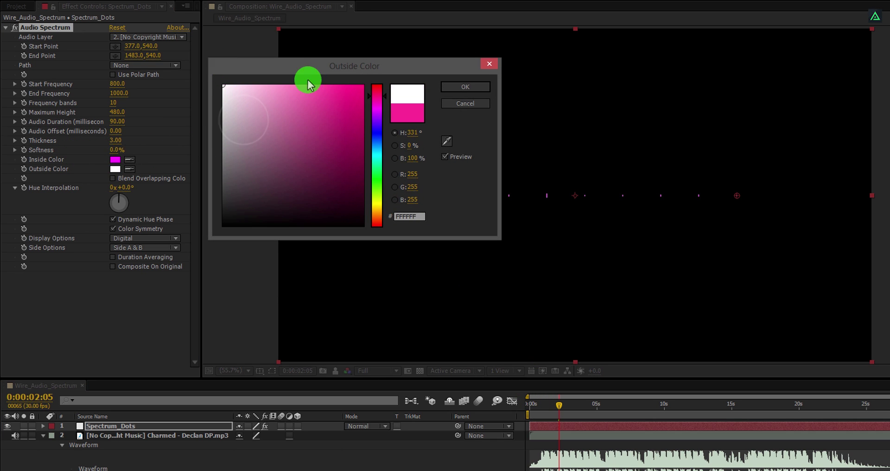
left_click(448, 92)
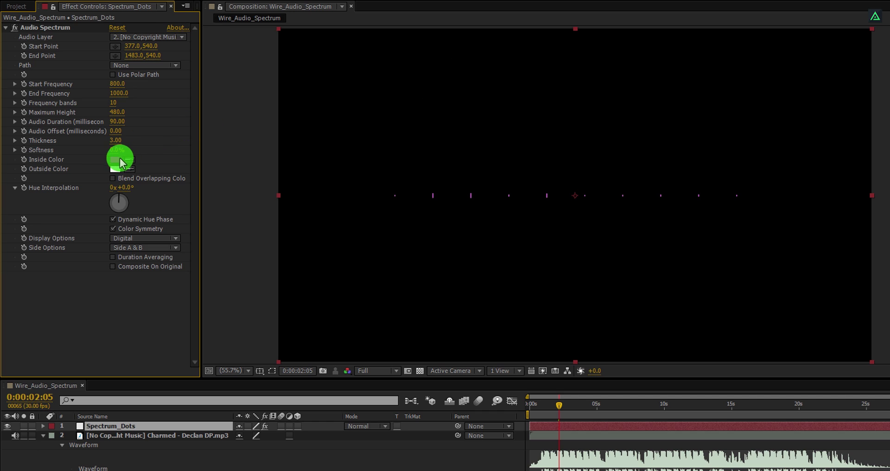
left_click(120, 163)
left_click_drag(244, 140, 206, 74)
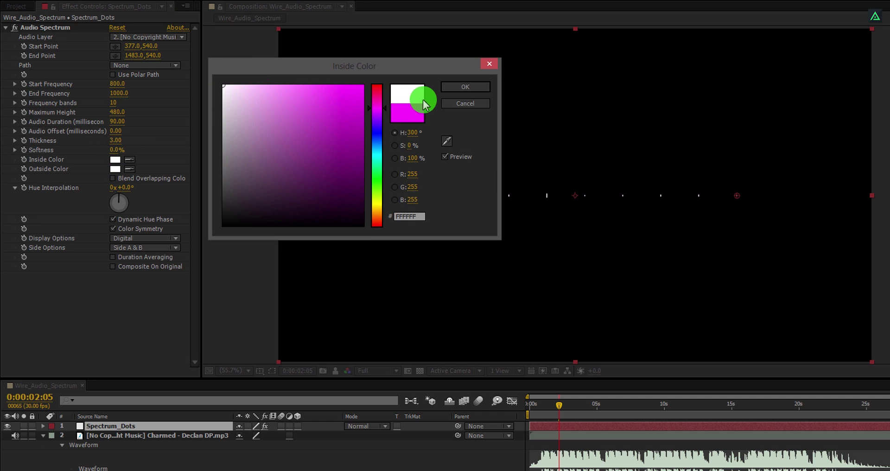
left_click(449, 91)
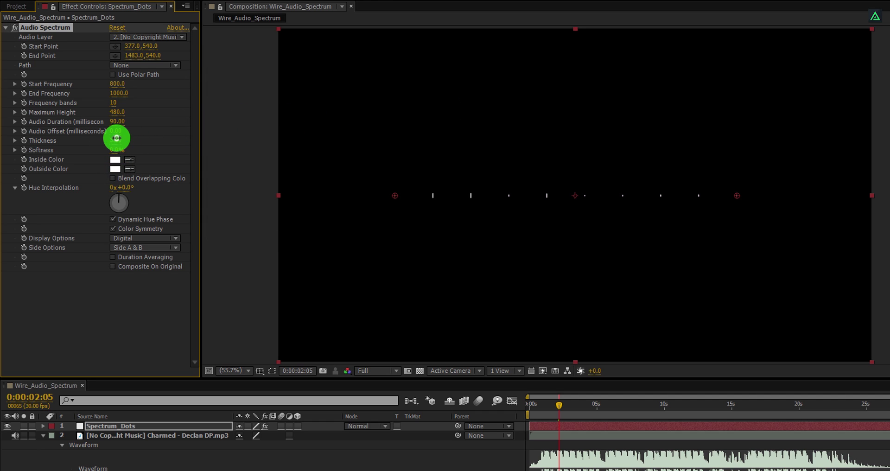
Set Thickness 10, display as Analog dots, and show Side A only.
left_click(116, 138)
type("10")
key("Return")
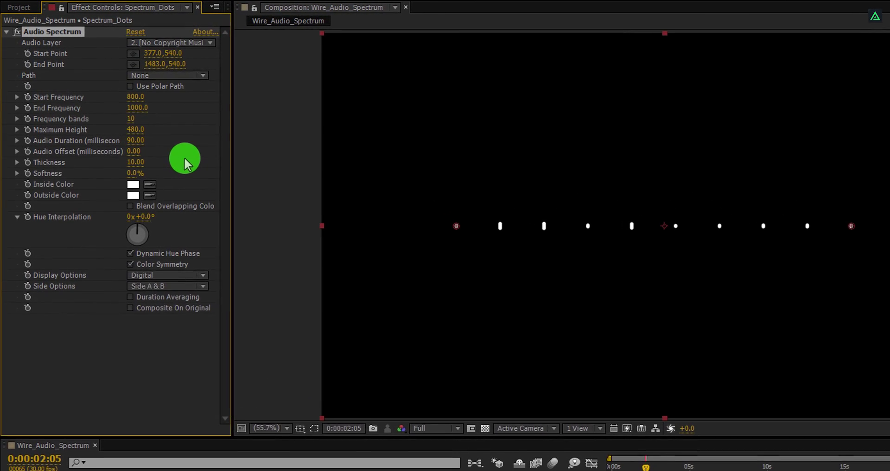
left_click(154, 275)
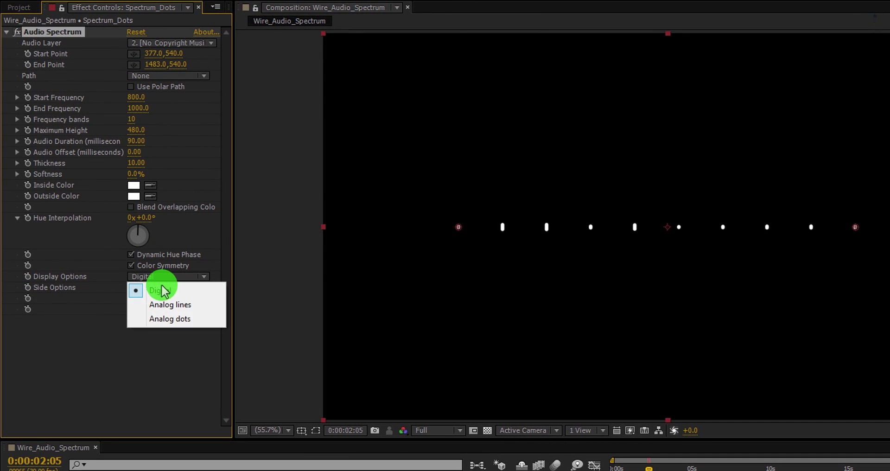
left_click(183, 318)
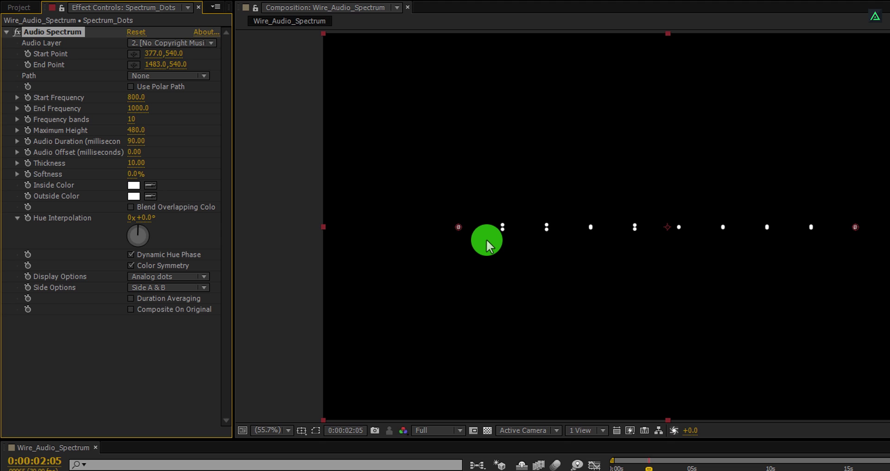
left_click(168, 288)
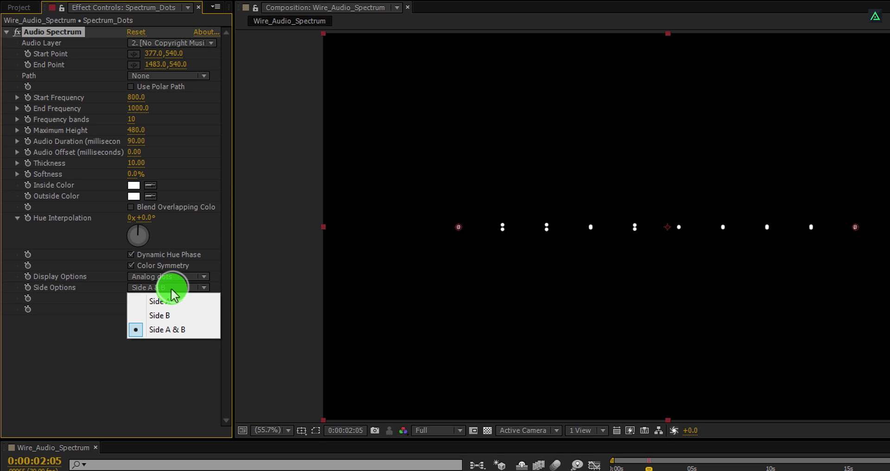
left_click(168, 303)
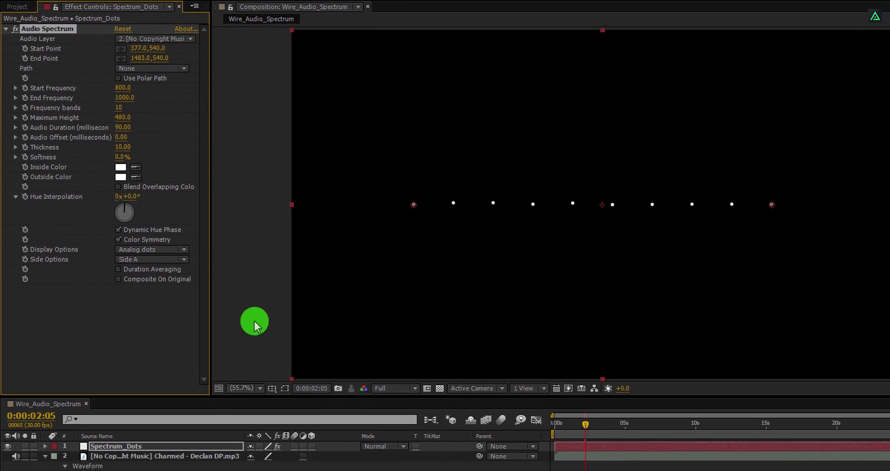
left_click_drag(560, 422, 591, 422)
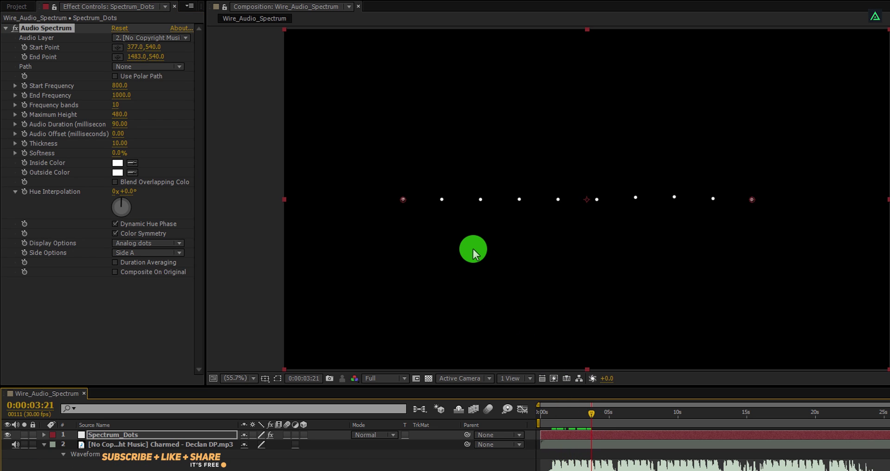
Raise the spectrum's Maximum Height to 2000 and scrub to check the taller dots.
left_click(116, 115)
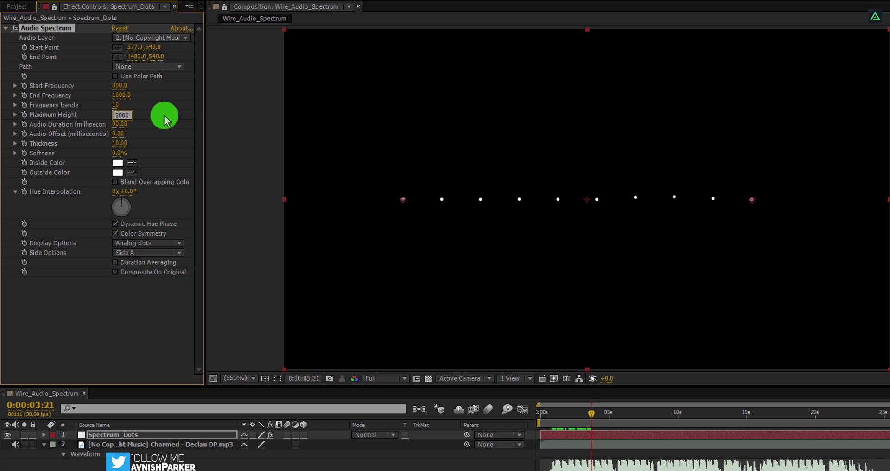
type("2000")
key("Return")
mouse_move(546, 412)
left_mouse_down()
mouse_move(610, 423)
mouse_move(555, 422)
left_mouse_up()
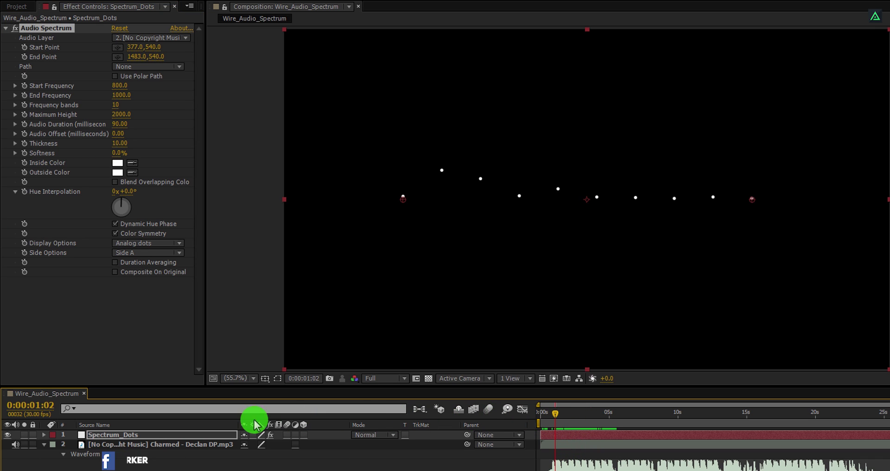
Duplicate Spectrum_Dots as Spectrum_Line drawn with Analog lines at thickness 0.5.
left_click(150, 435)
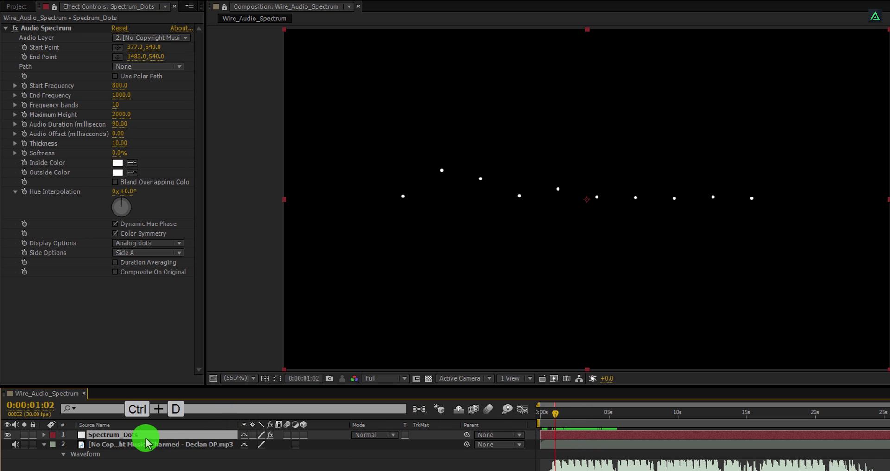
key("ctrl+d")
key("Return")
type("Spectrum_Li")
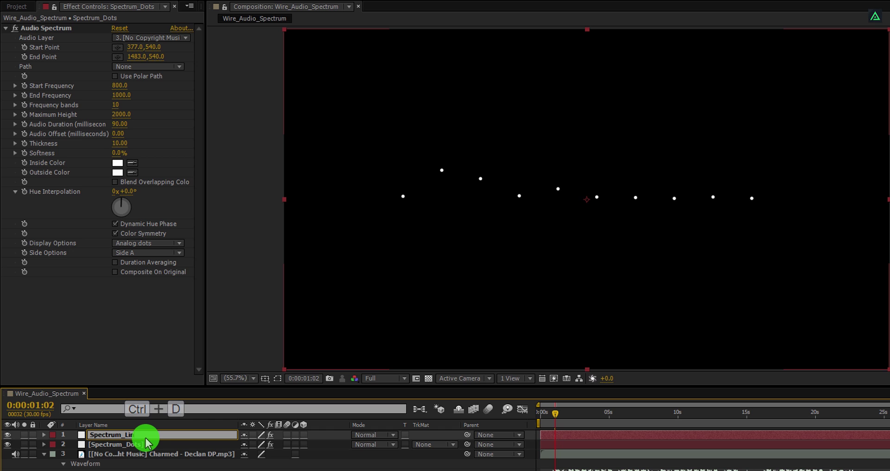
type("ne")
key("Return")
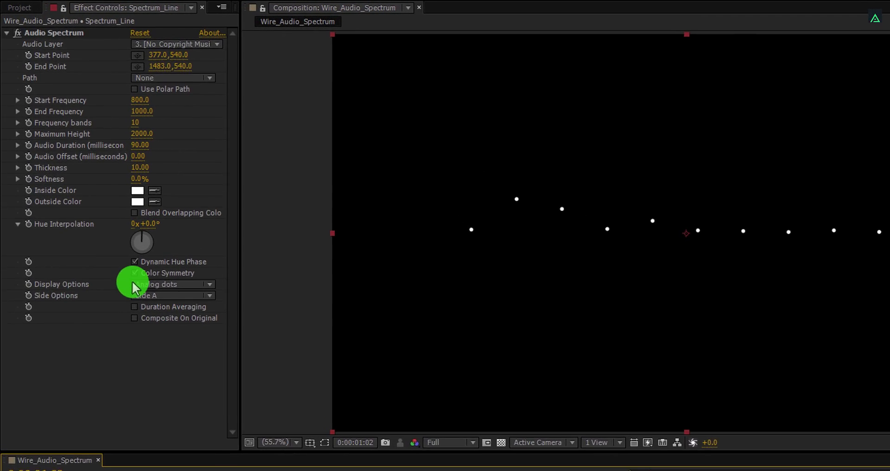
left_click(134, 286)
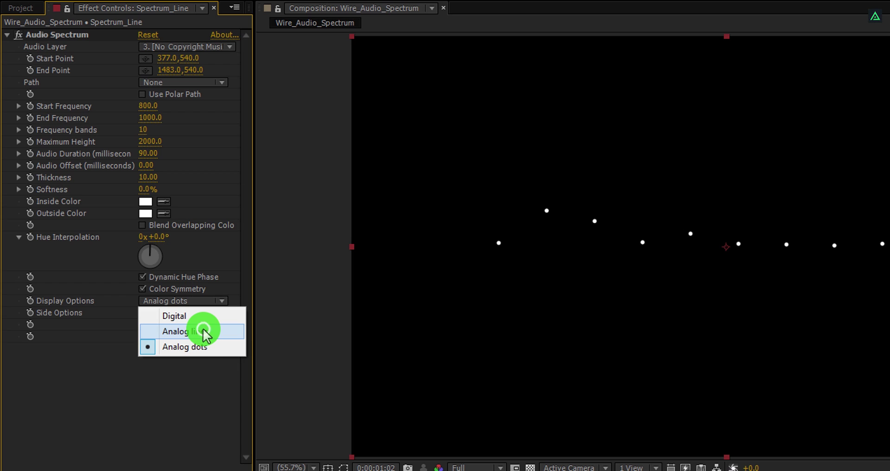
left_click(204, 331)
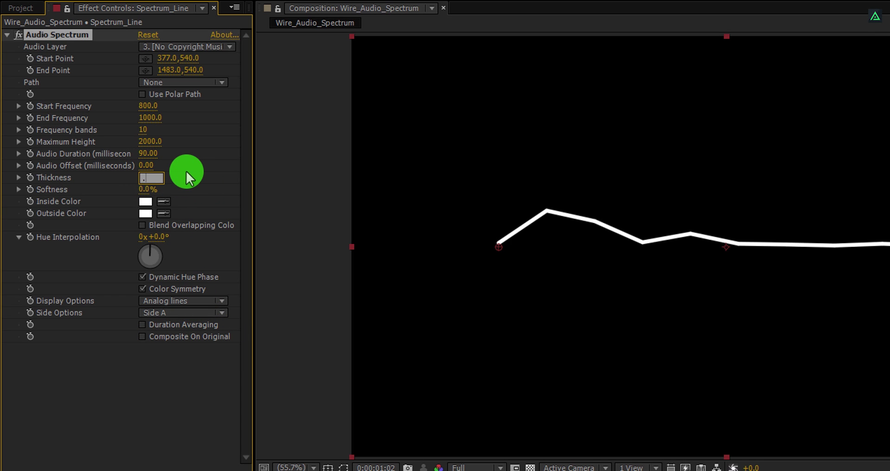
key("Return")
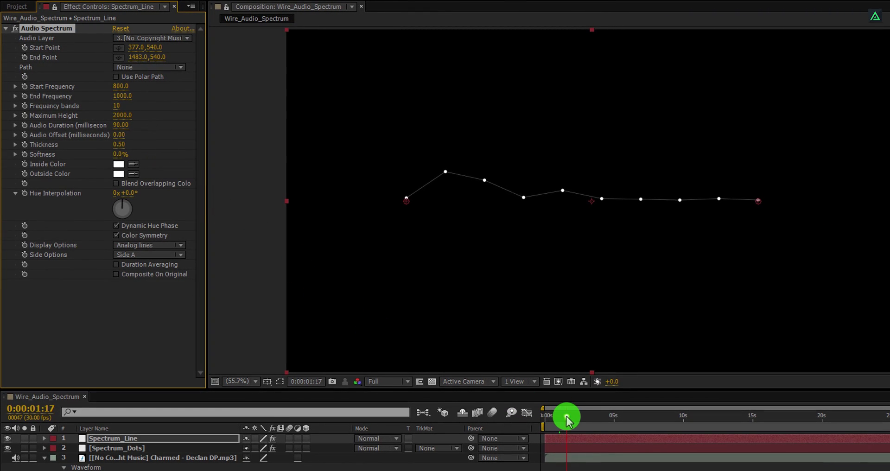
left_click_drag(566, 417, 594, 418)
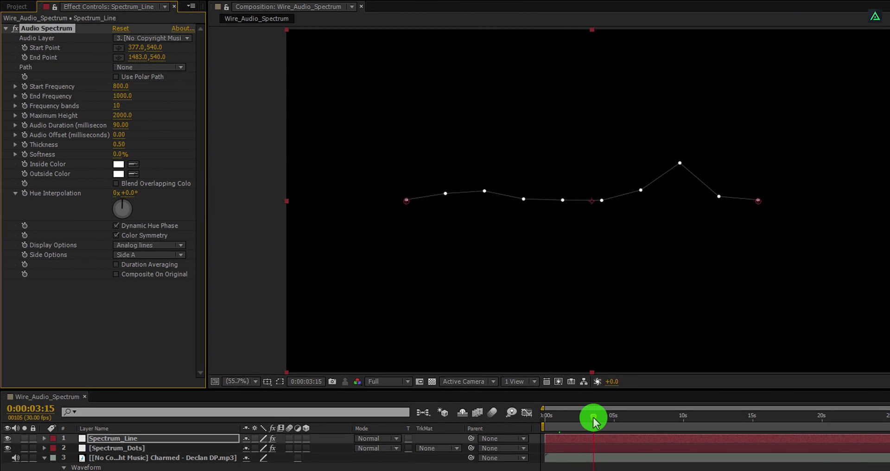
Duplicate it as Spectrum_Verticle_Line drawn as Digital bars with Thickness 1.
left_click(143, 439)
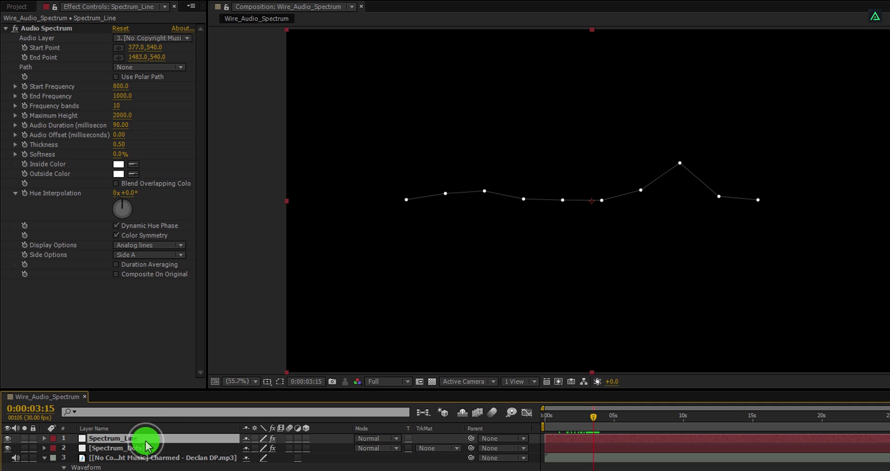
key("Return")
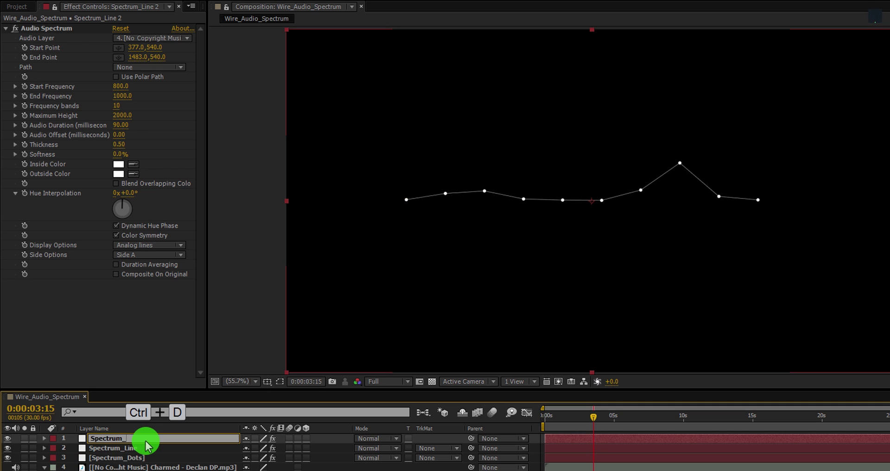
key("Return")
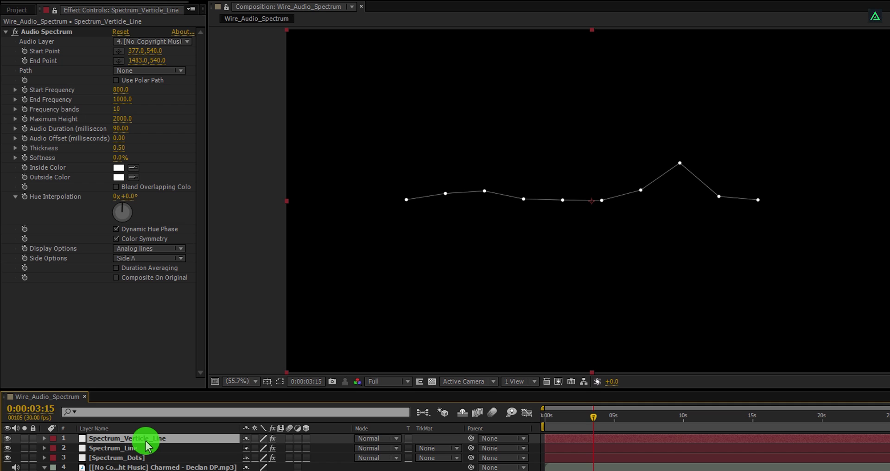
left_click(154, 250)
left_click(153, 261)
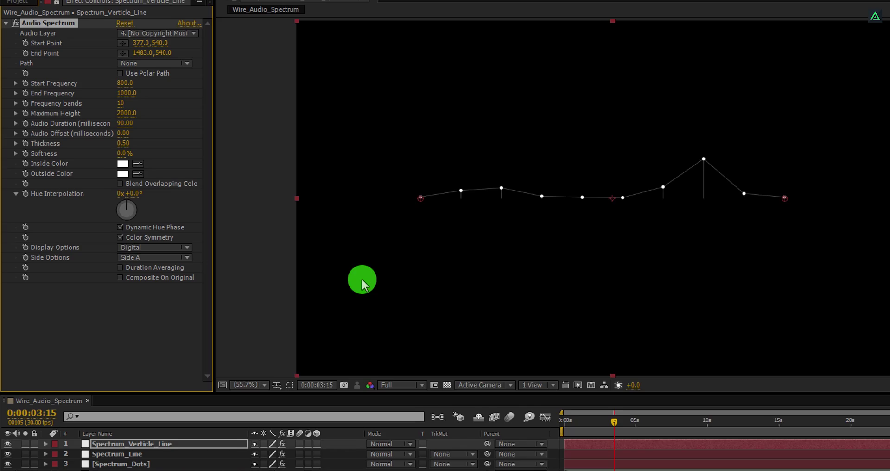
left_click_drag(614, 422, 666, 439)
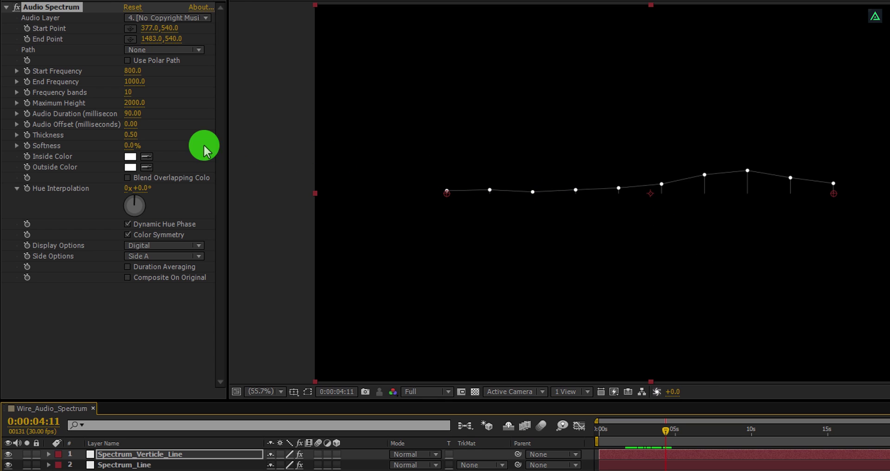
left_click(131, 135)
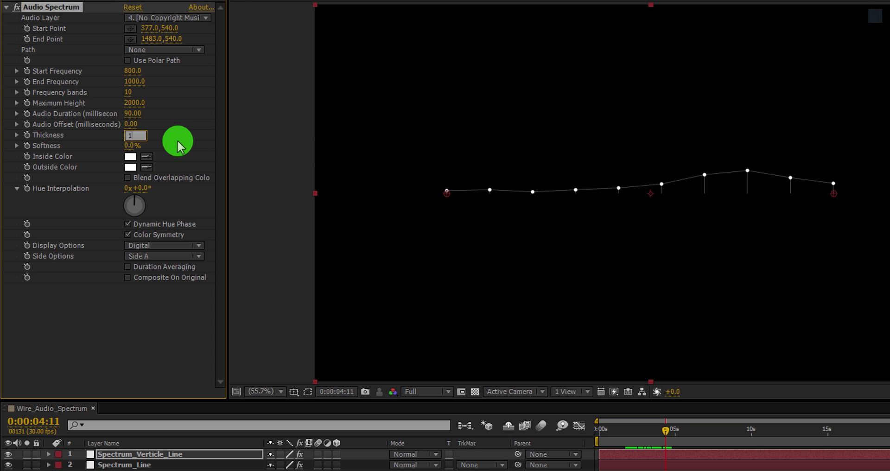
type("1")
key("Return")
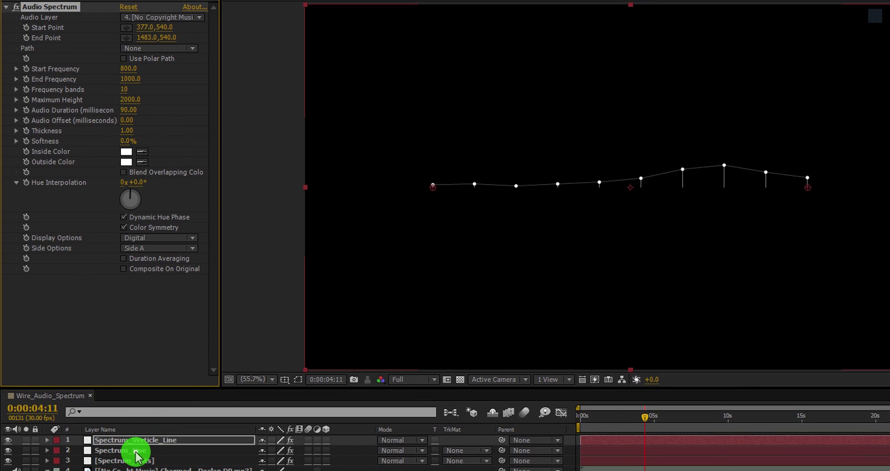
Set Spectrum_Line's Thickness to 1 and preview the animation from 0:00:00:27.
left_click(136, 450)
left_click(130, 129)
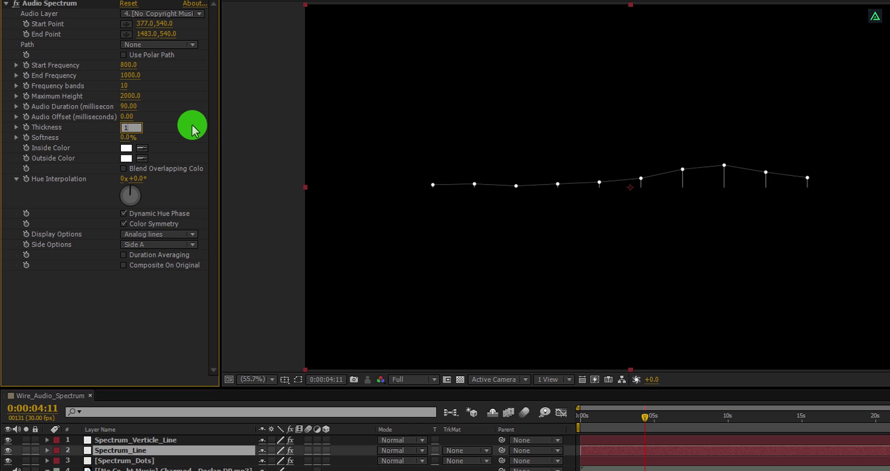
key("Return")
left_click(592, 416)
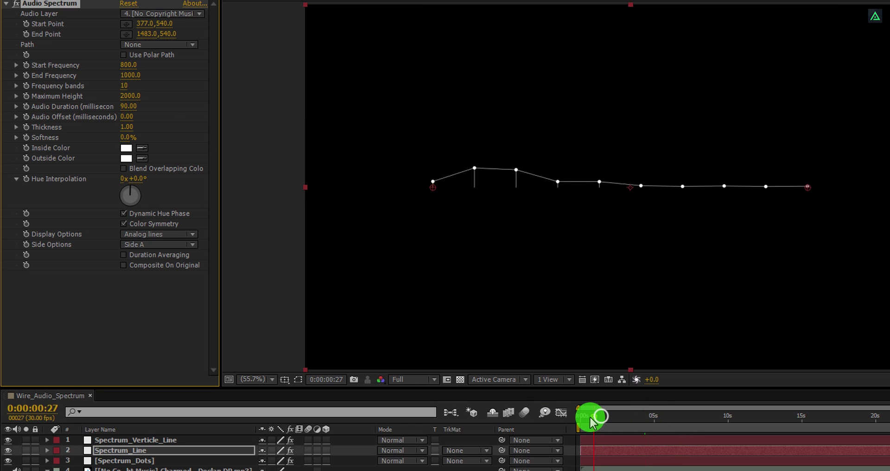
left_click_drag(591, 417, 689, 421)
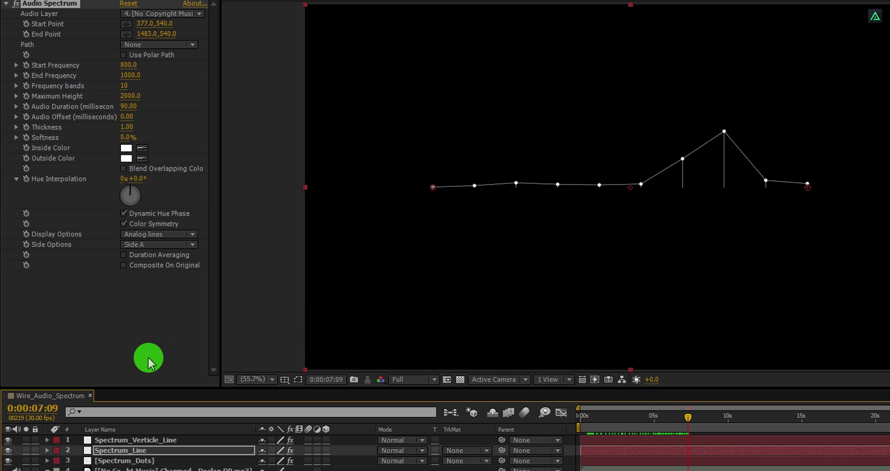
Duplicate Spectrum_Line into Spectrum_Line 2 with maximum height 1800 and thickness 0.50.
left_click(131, 454)
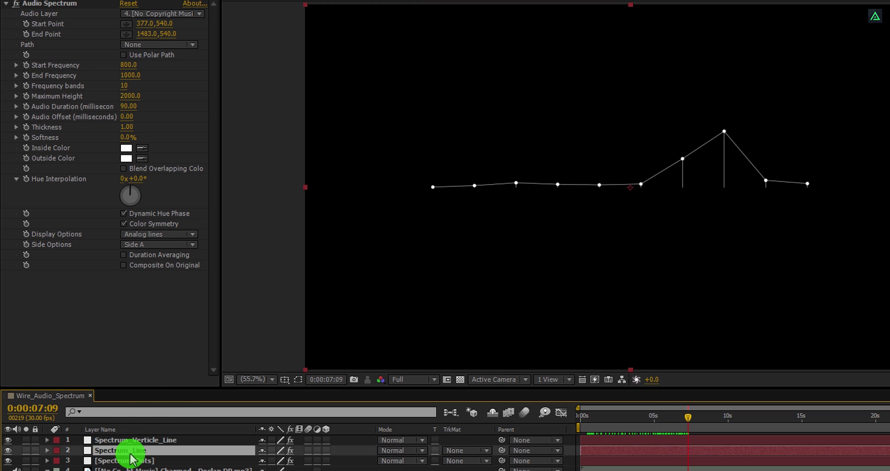
key("ctrl+d")
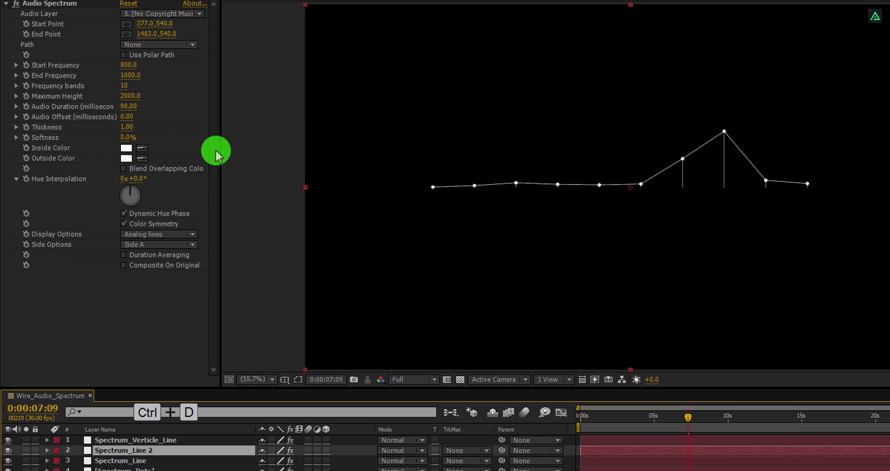
left_click(131, 96)
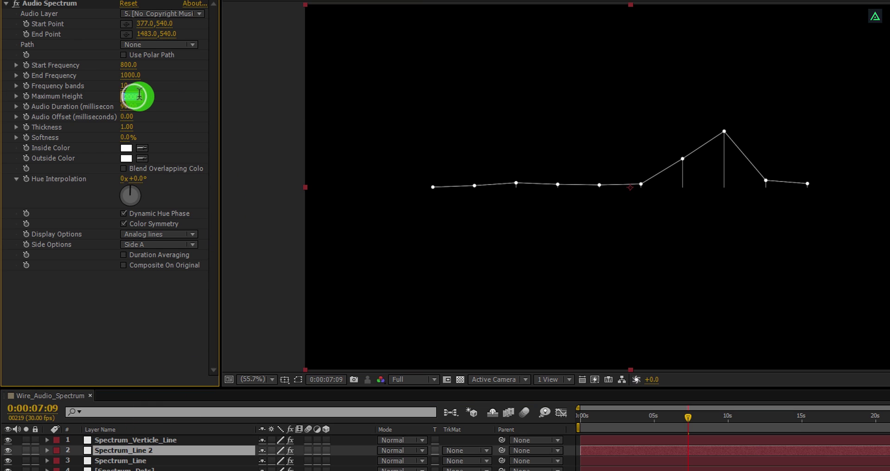
left_click(174, 104)
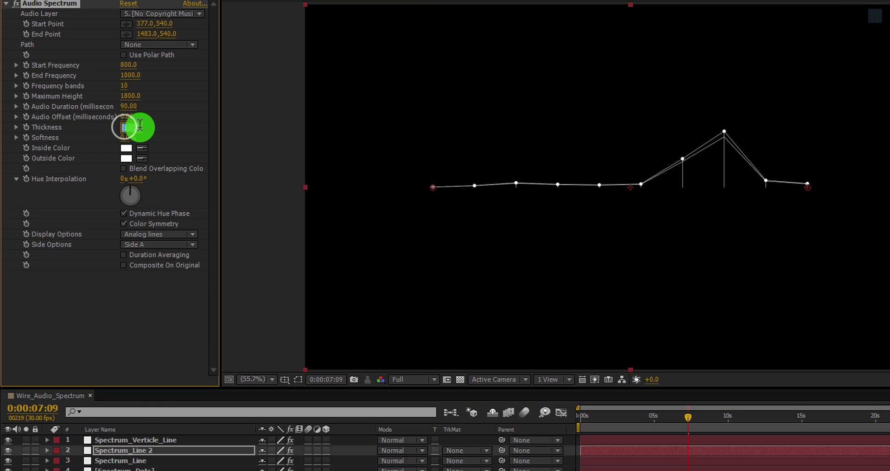
type("5")
key("Return")
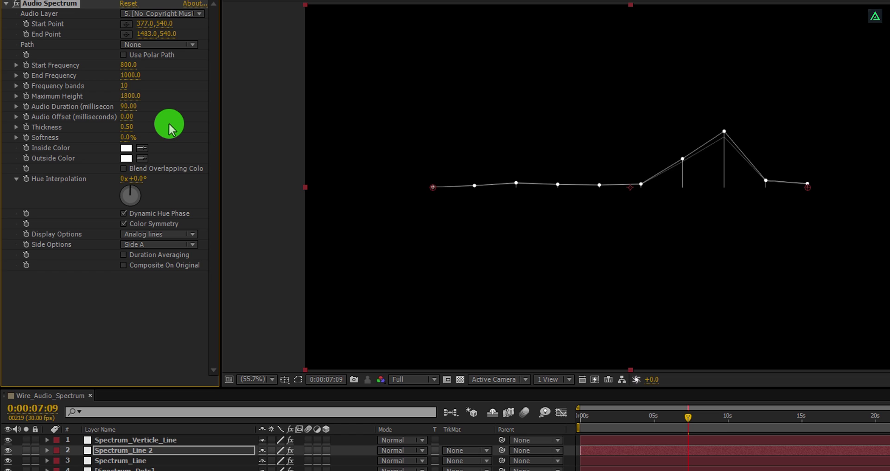
Add Spectrum_Line 3, 4 and 5 with maximum heights 1600, 1400 and 1200.
left_click(152, 452)
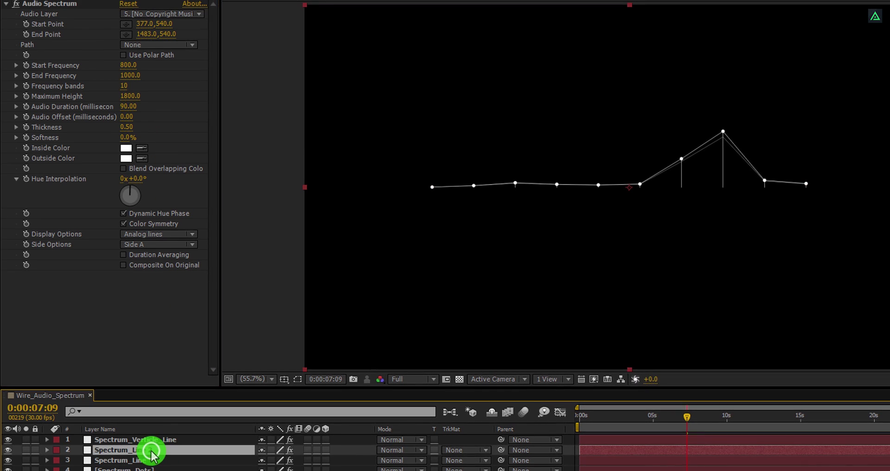
key("ctrl+d")
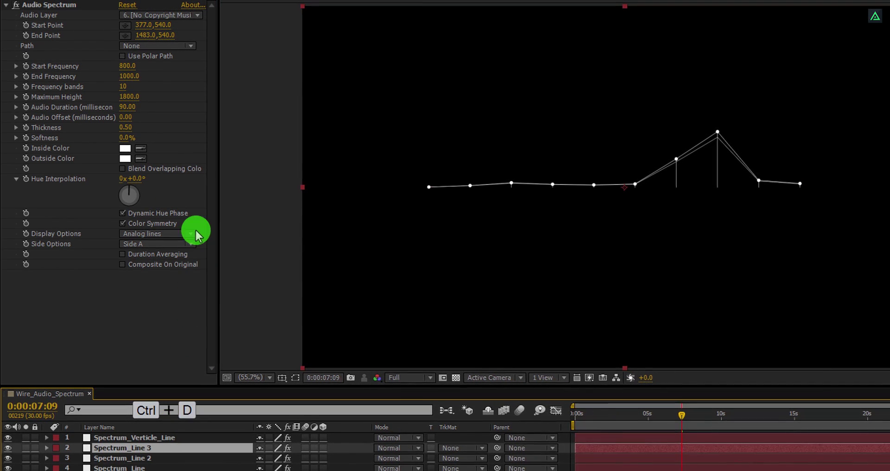
left_click(133, 97)
type("1600")
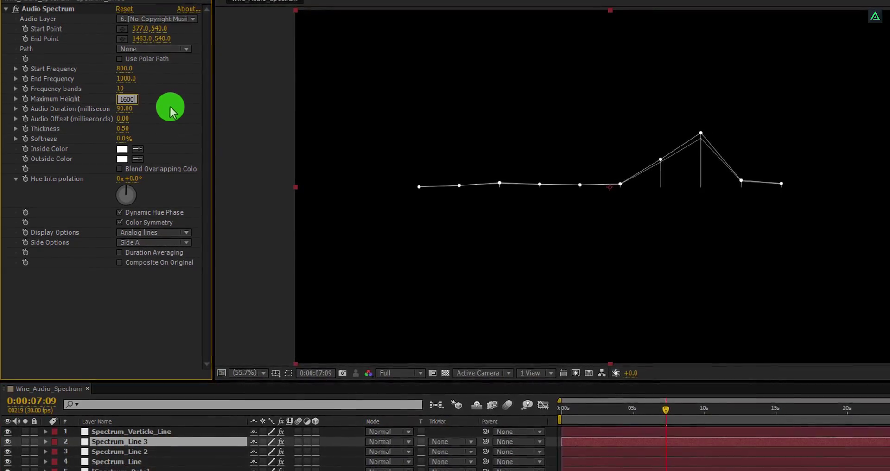
key("Return")
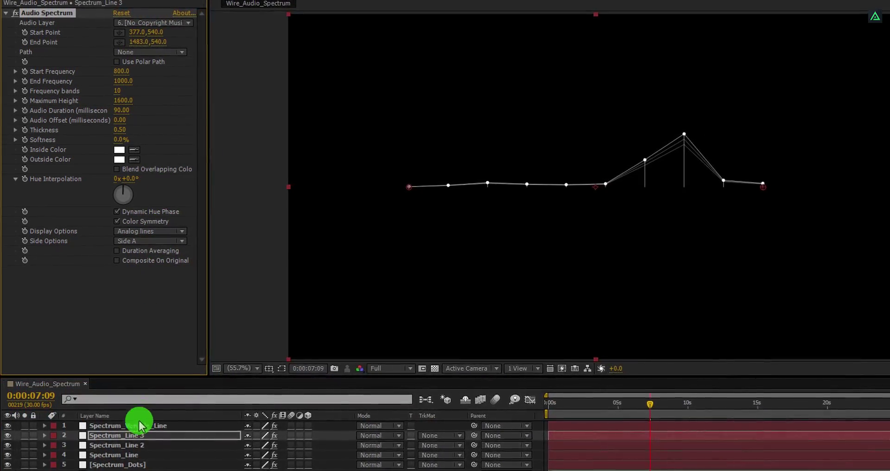
key("ctrl+d")
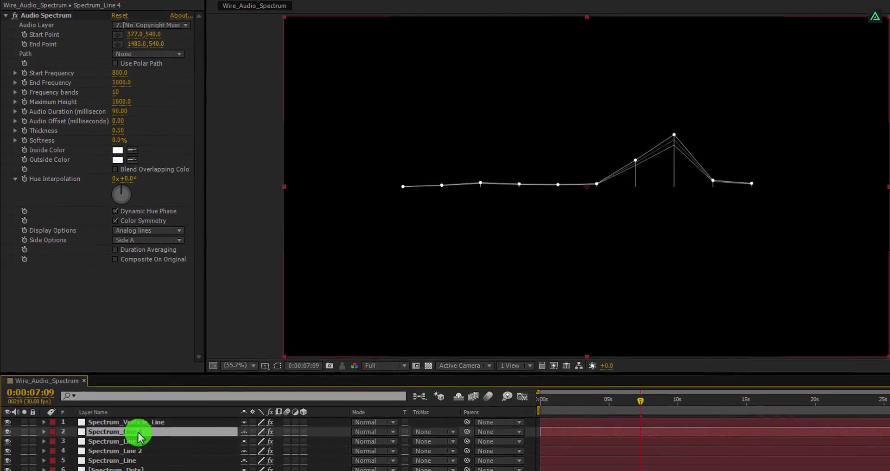
left_click(122, 100)
type("1400")
key("Return")
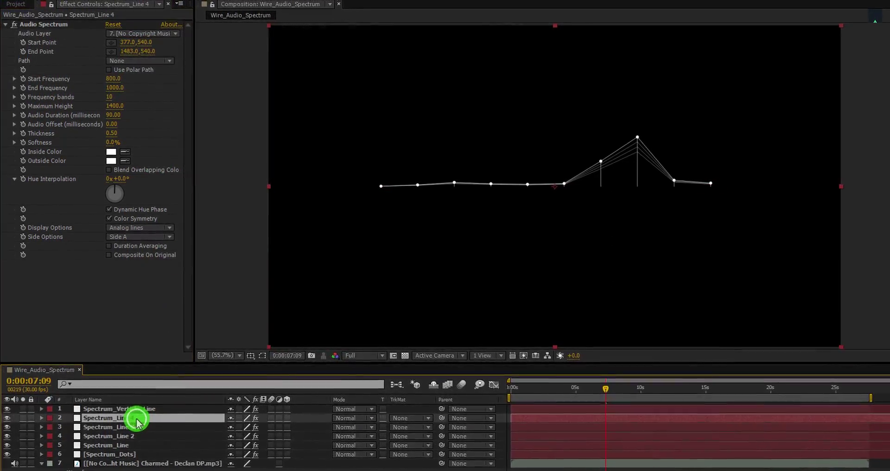
key("ctrl+d")
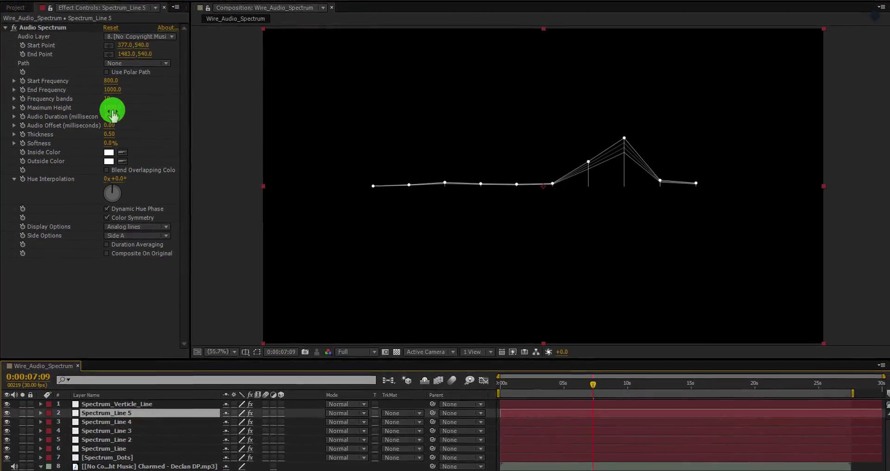
left_click(114, 105)
type("1200")
key("Return")
Add Spectrum_Line 6 with a lower maximum height and Spectrum_Line 7 at 800.
key("ctrl+d")
left_click(113, 109)
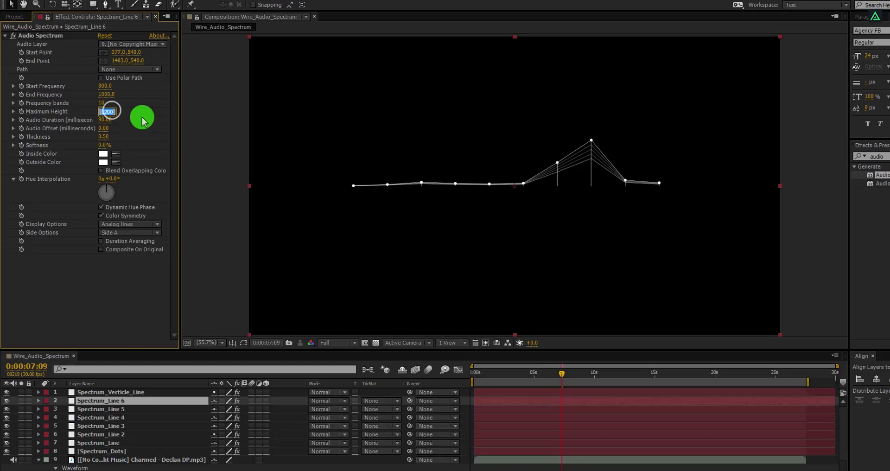
type("100")
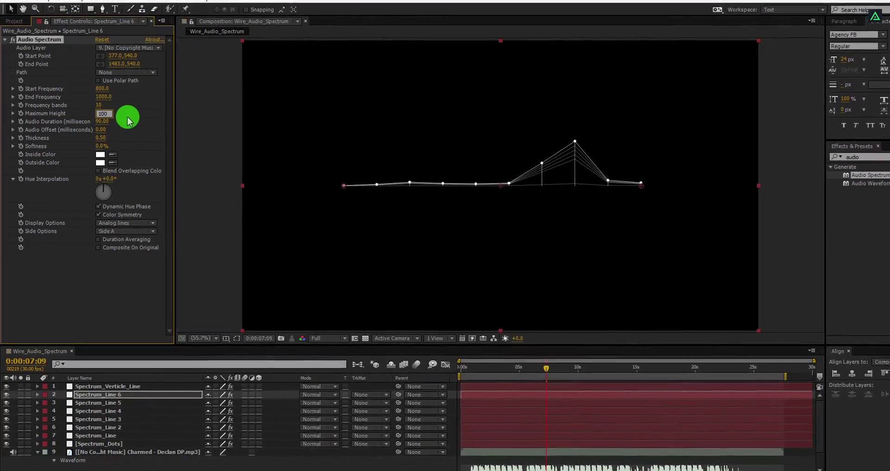
key("Return")
left_click(109, 394)
key("ctrl+d")
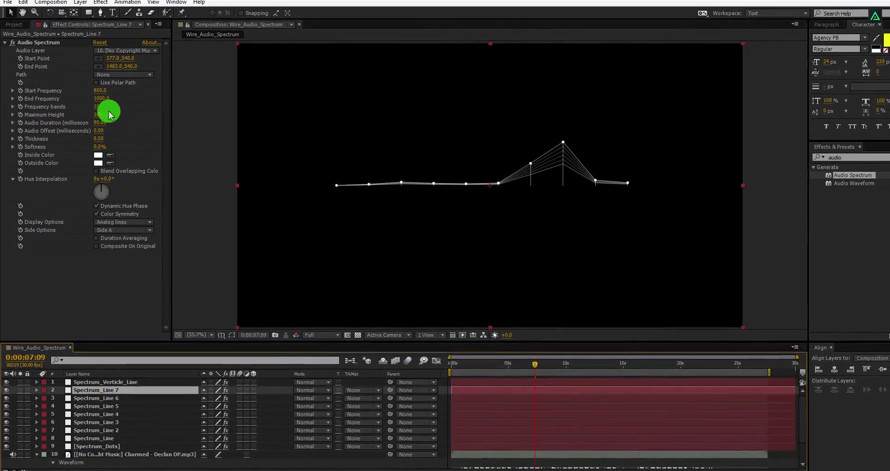
left_click(109, 114)
type("800")
key("Return")
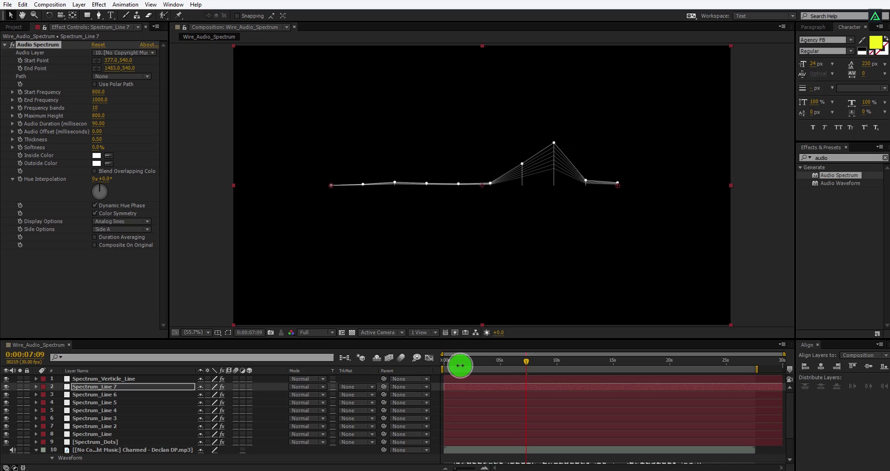
left_click_drag(460, 365, 491, 366)
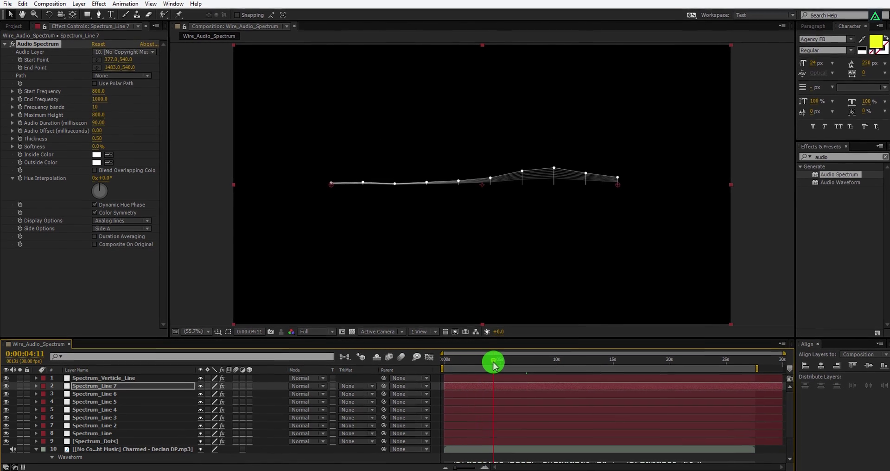
left_click(106, 442)
Duplicate Spectrum_Dots as Spectrum_Small_Dots with Thickness 2 and Maximum Height 2500.
key("ctrl+d")
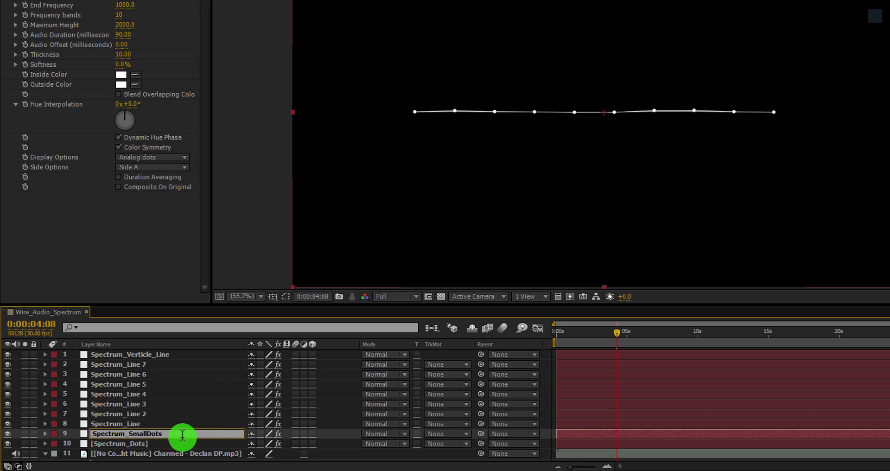
type("_")
key("Return")
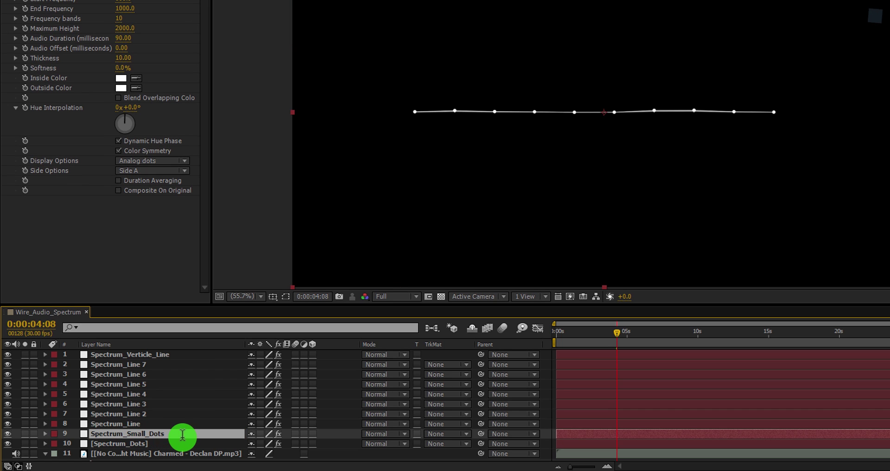
left_click(123, 58)
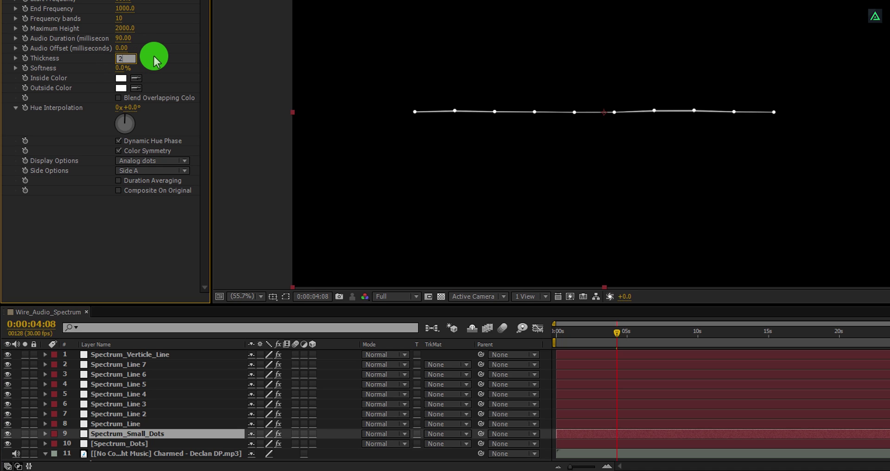
key("Return")
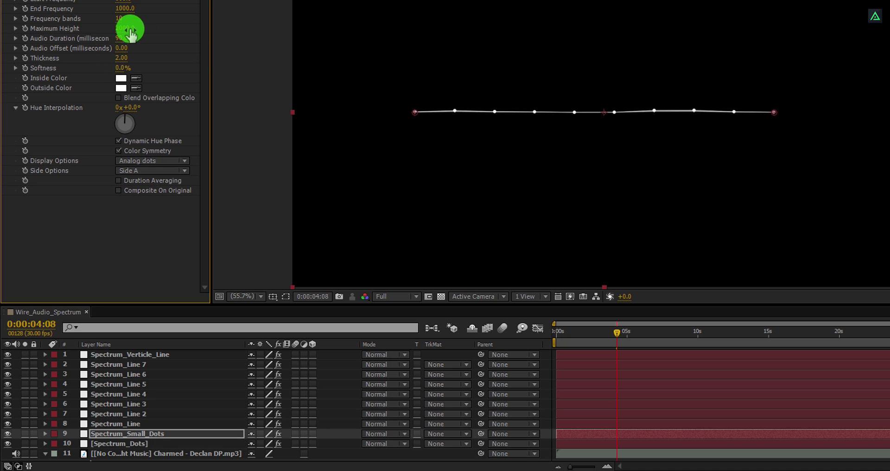
type("25")
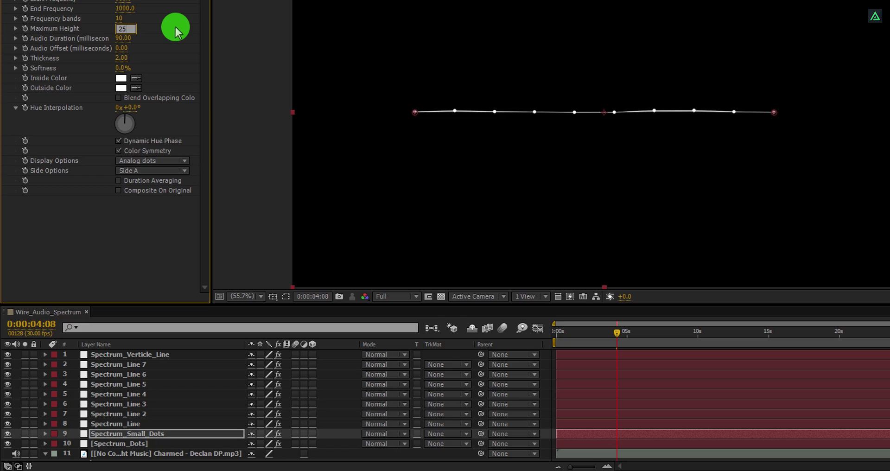
type("00")
key("Return")
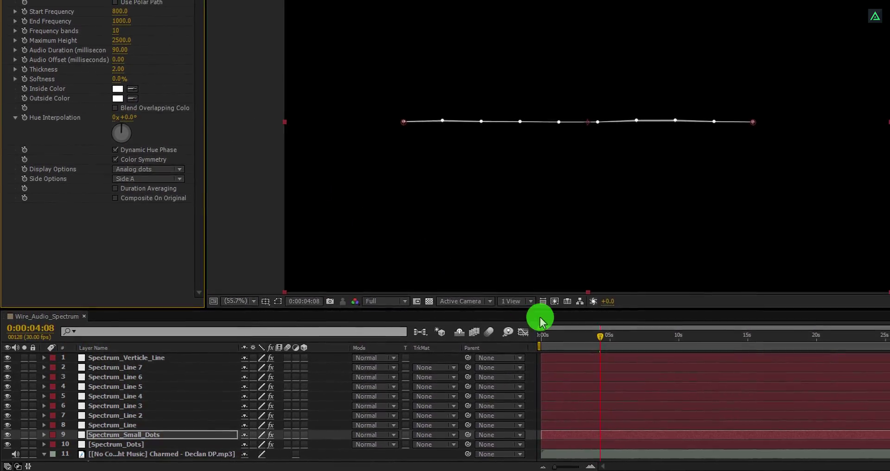
Give Spectrum_Small_Dots 15 frequency bands, previewing at 100% zoom.
left_click_drag(549, 335, 623, 344)
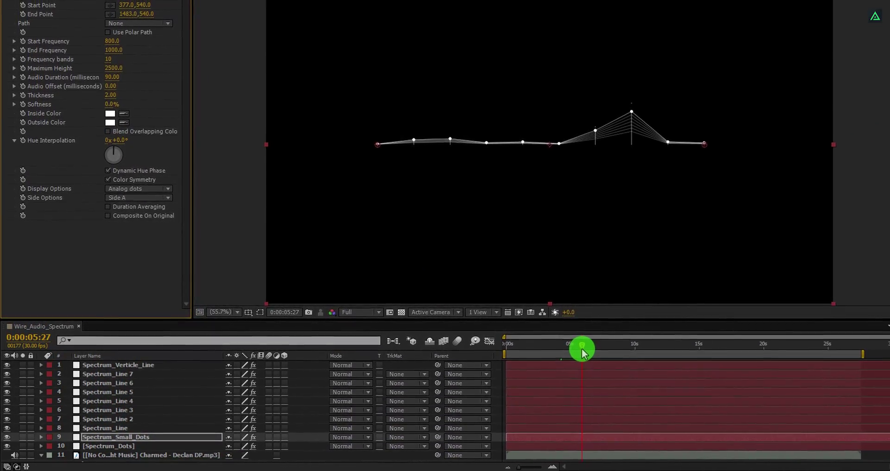
key("/")
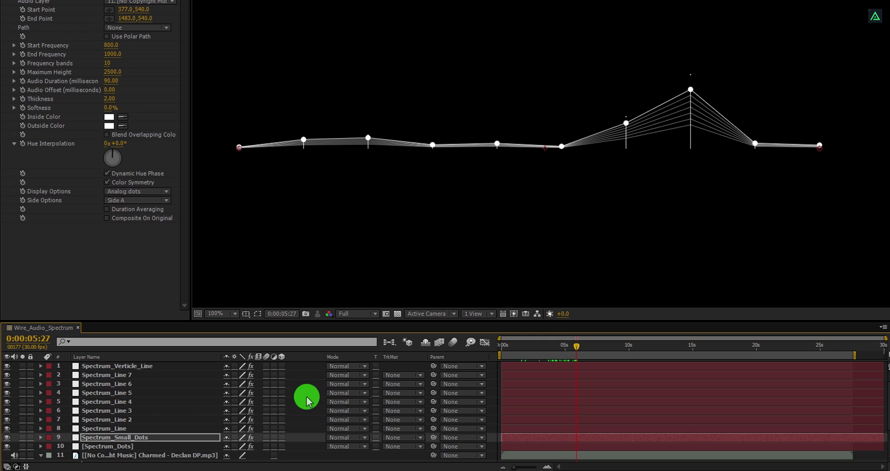
left_click(109, 67)
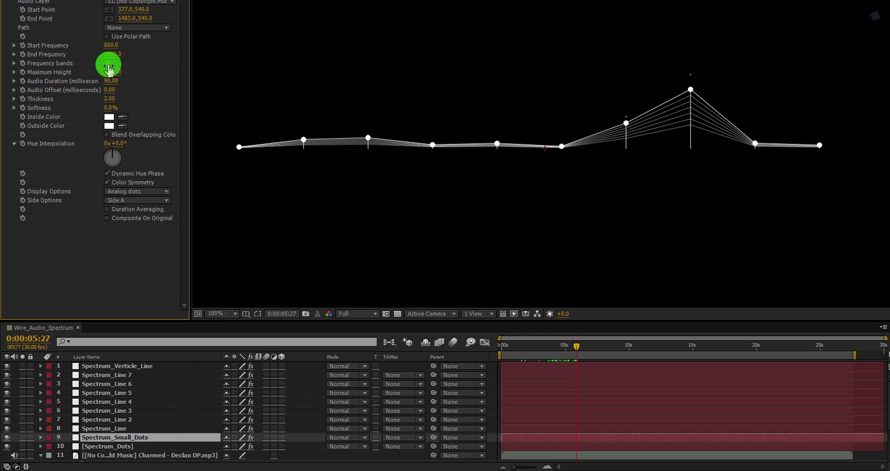
left_click(159, 70)
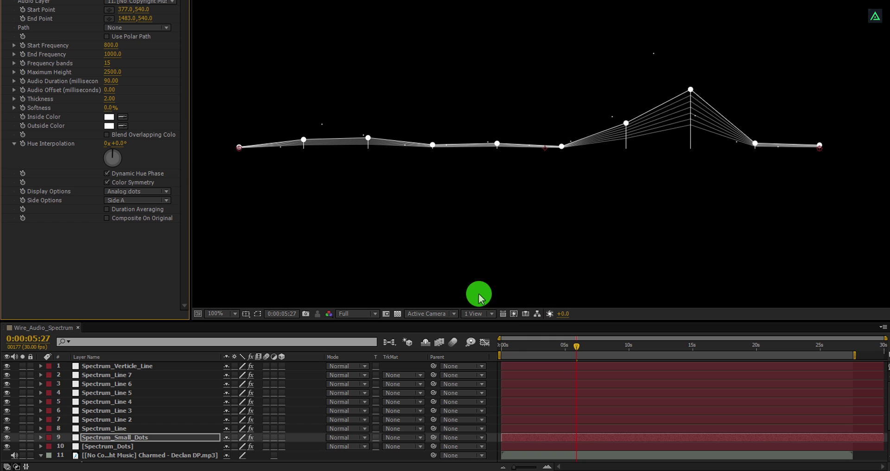
left_click_drag(513, 346, 595, 348)
Add the 1920×1080 Particles solid and drag it above all other layers.
key("comma")
key("comma")
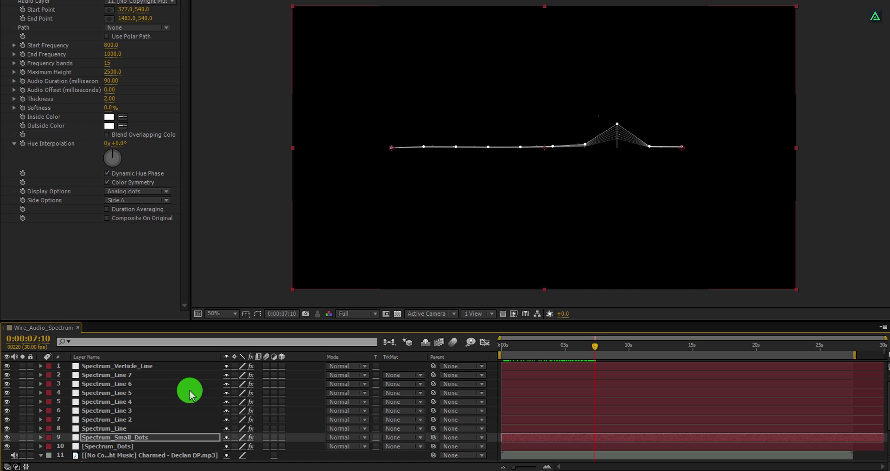
scroll(141, 407, "down", 3)
right_click(149, 441)
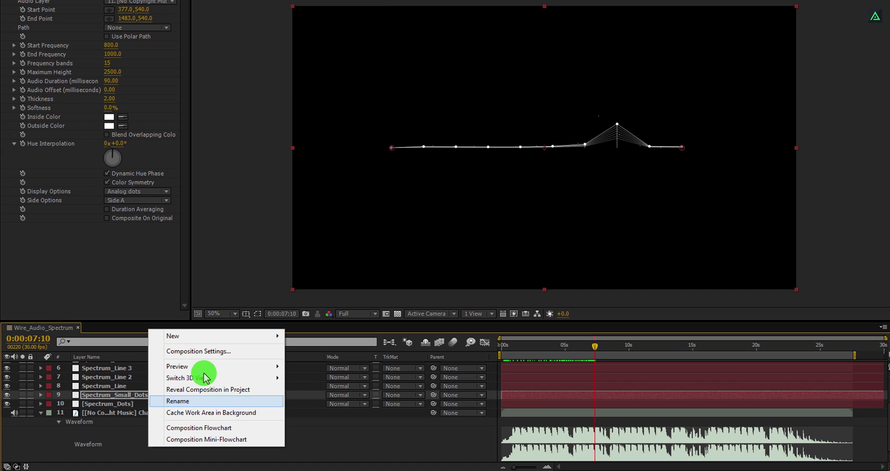
mouse_move(205, 339)
left_click(332, 363)
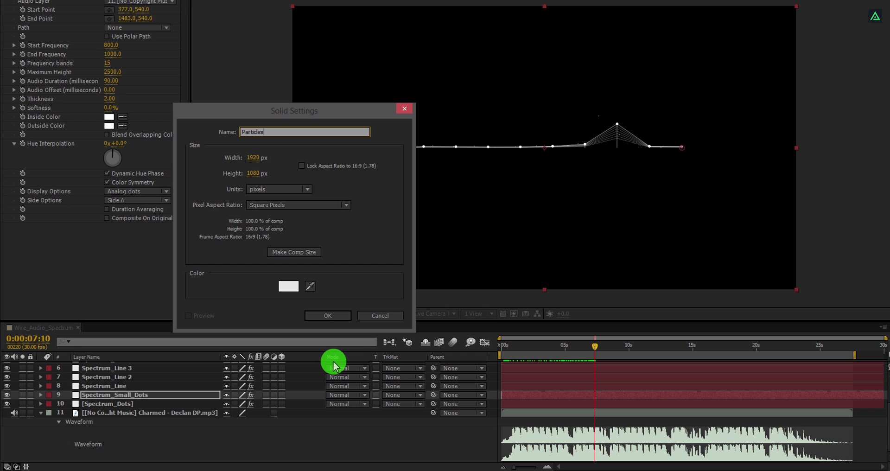
key("Return")
scroll(334, 367, "up", 3)
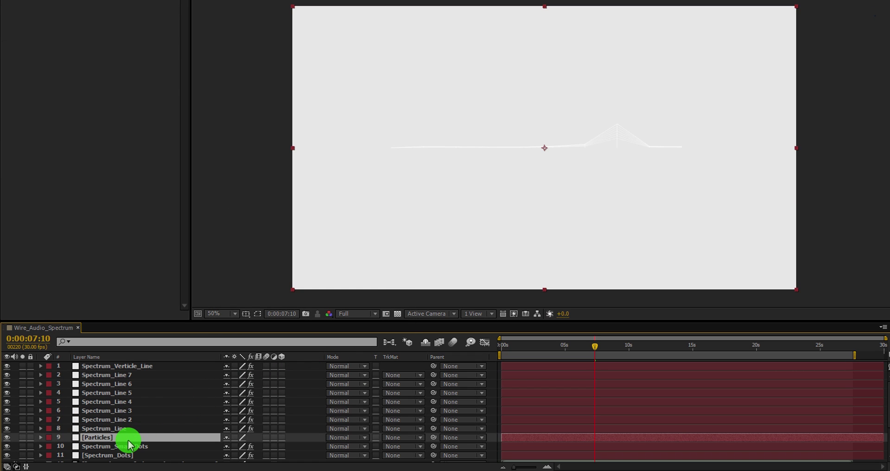
left_click_drag(125, 445, 127, 366)
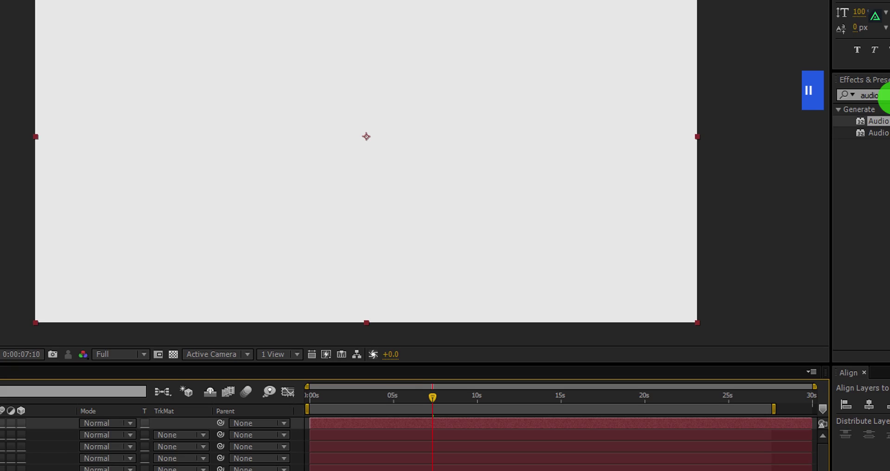
Apply CC Particle Systems II to the Particles layer via an Effects & Presets search for 'parti'.
left_click(865, 83)
type("pa")
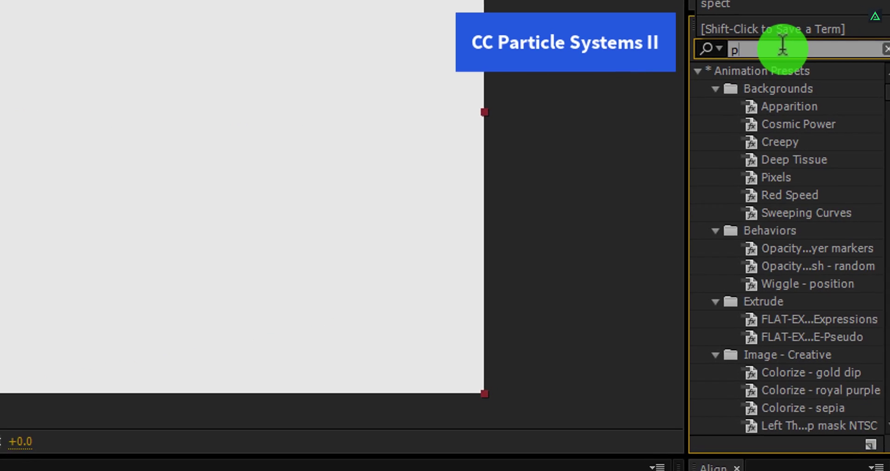
type("rti")
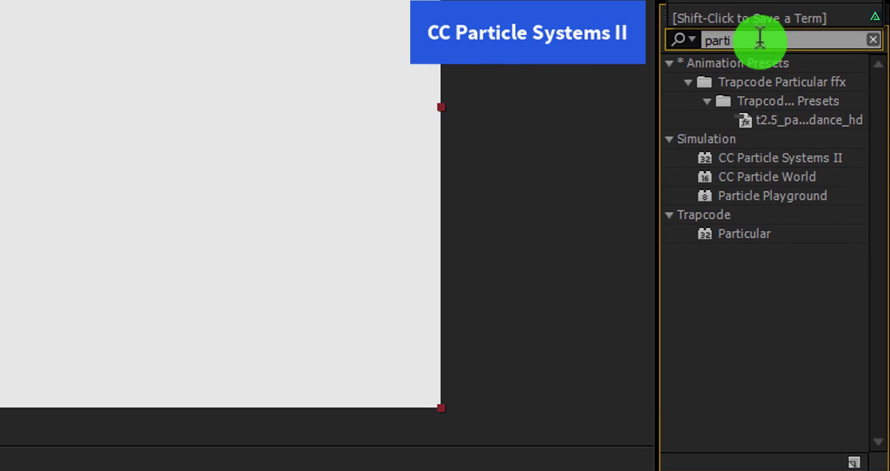
double_click(753, 160)
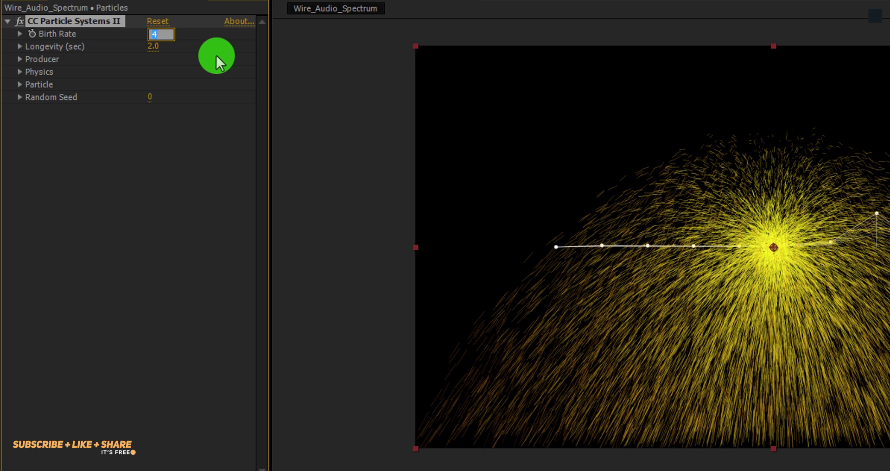
Set Longevity to 1 and flatten the emitter: Radius Y 0, Radius X widened to 49.
left_click(151, 48)
type("1")
key("Return")
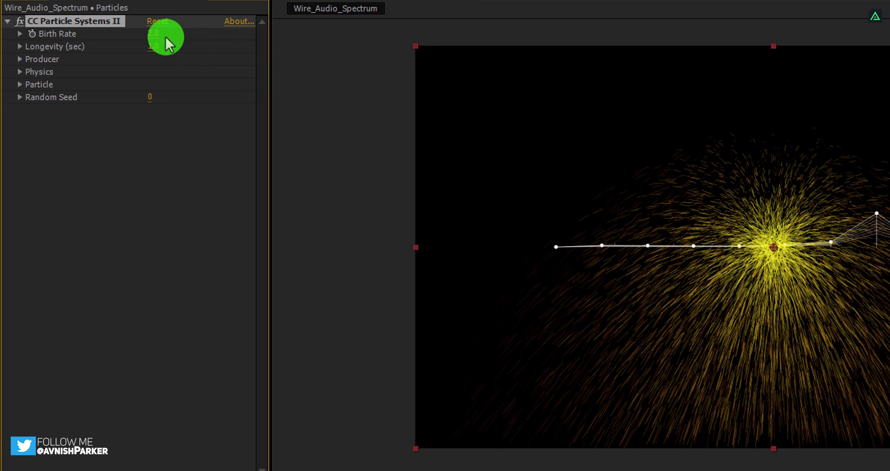
left_click(20, 59)
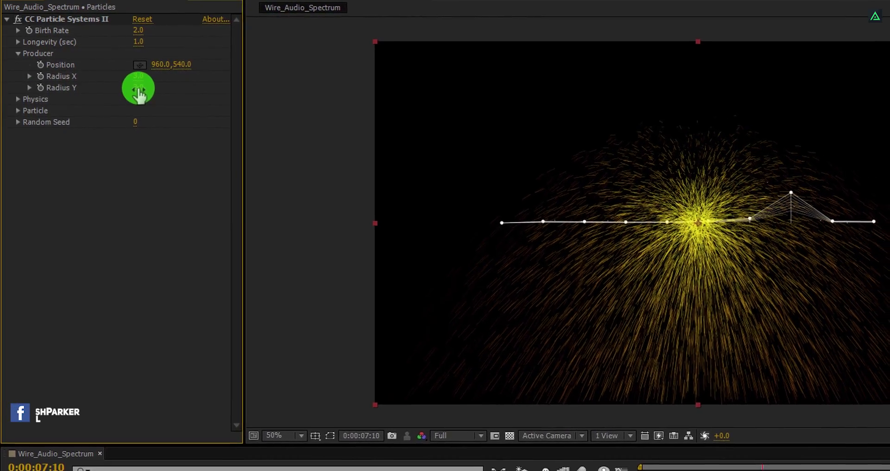
left_click(138, 88)
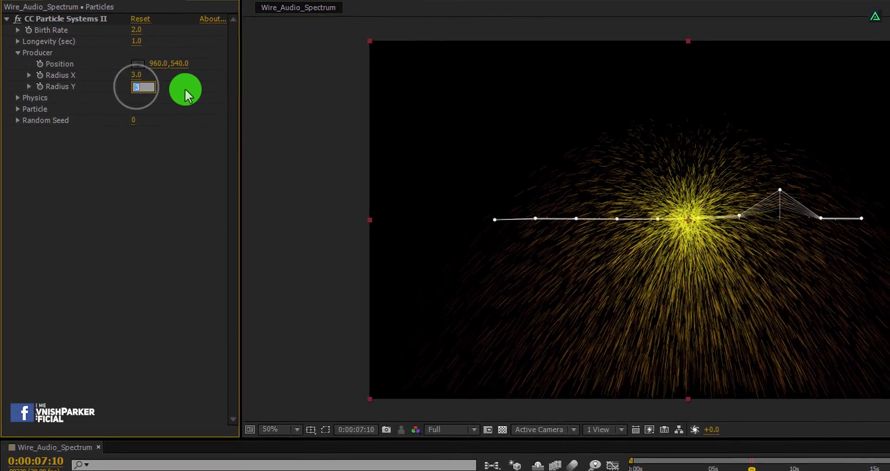
type("0")
key("Return")
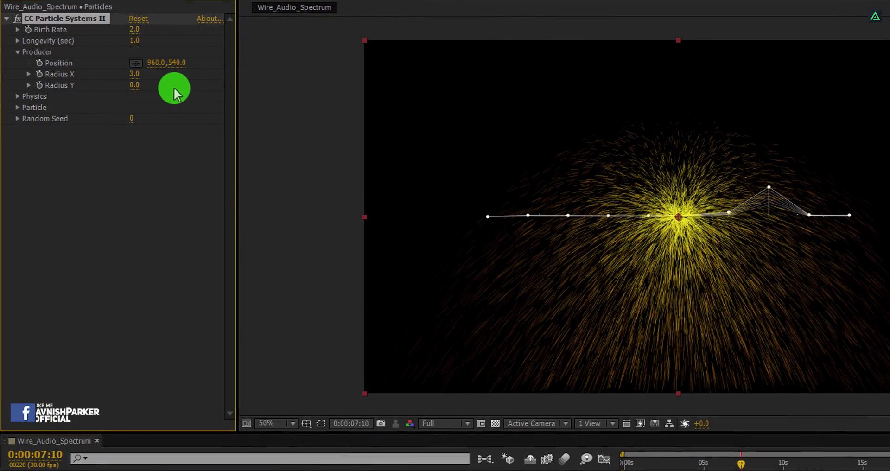
mouse_move(148, 76)
left_mouse_down()
mouse_move(179, 76)
mouse_move(164, 74)
left_mouse_up()
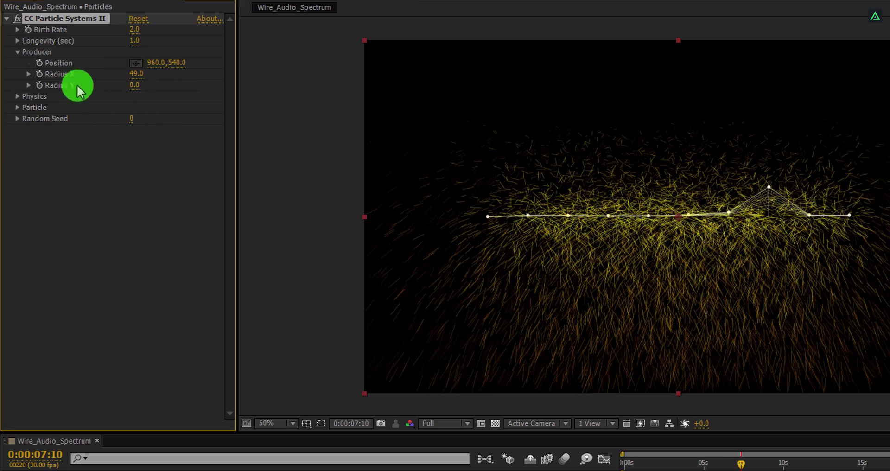
Set Physics to Twirly animation with Velocity 0.2, Gravity 0.2 and Resistance 8.4.
left_click(17, 96)
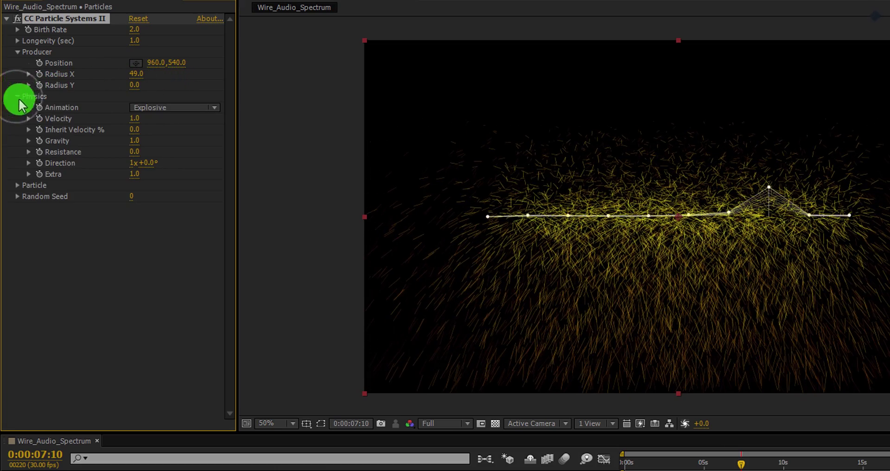
left_click(148, 107)
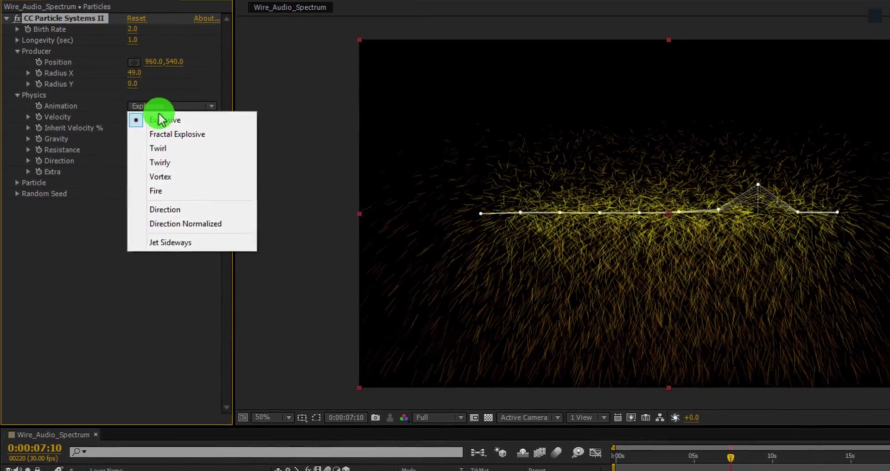
left_click(163, 162)
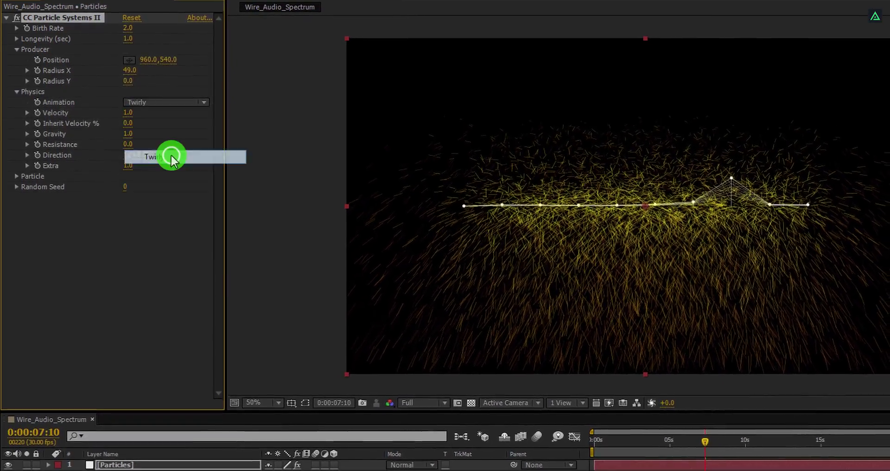
left_click_drag(591, 423, 626, 424)
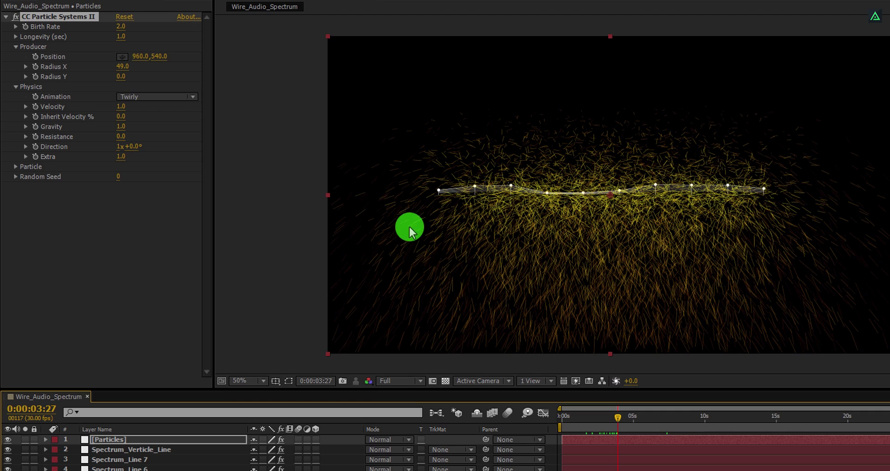
left_click(122, 107)
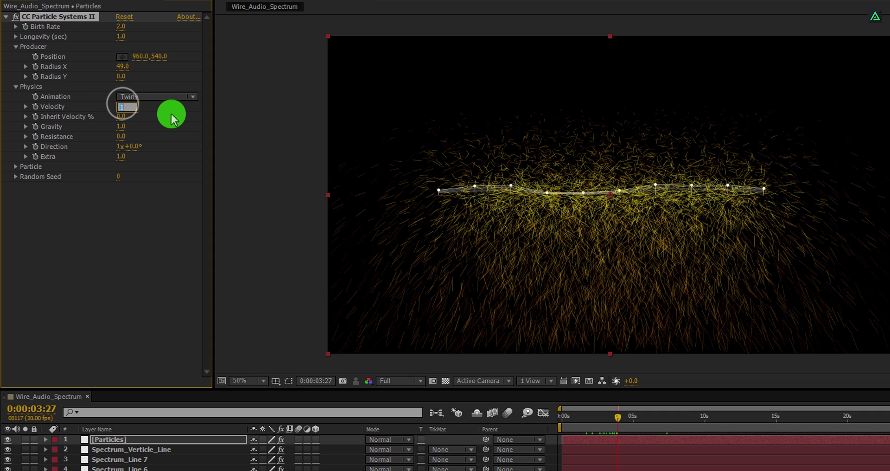
key("Return")
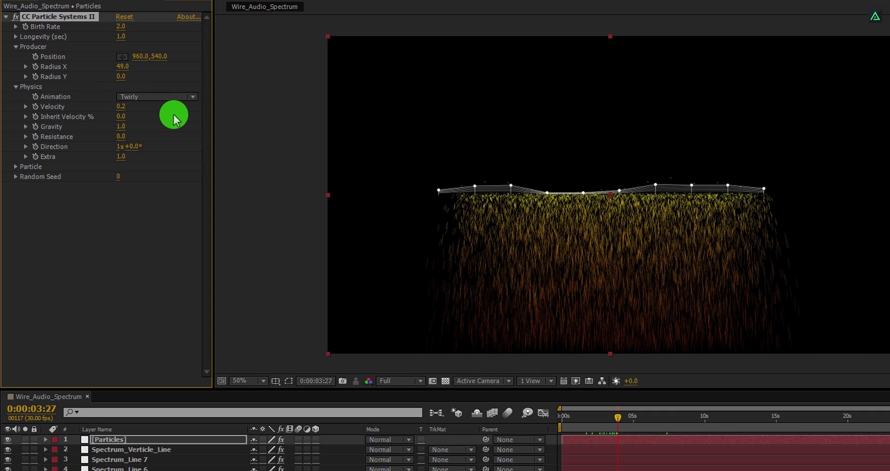
left_click(121, 129)
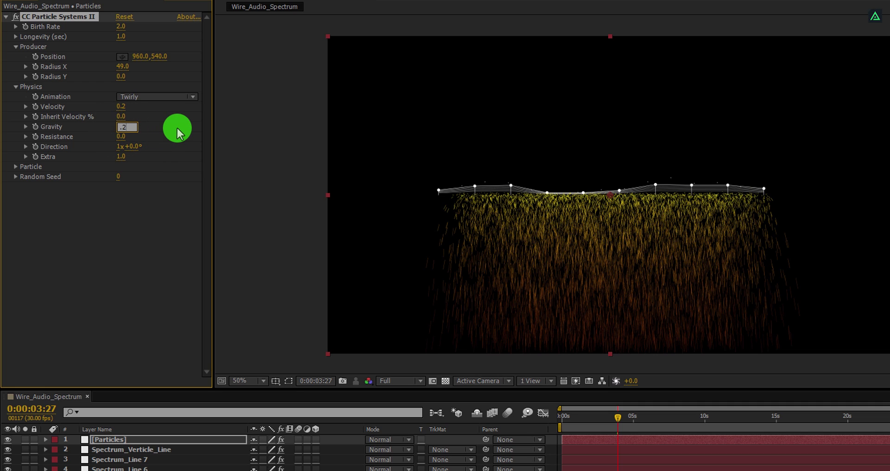
key("Return")
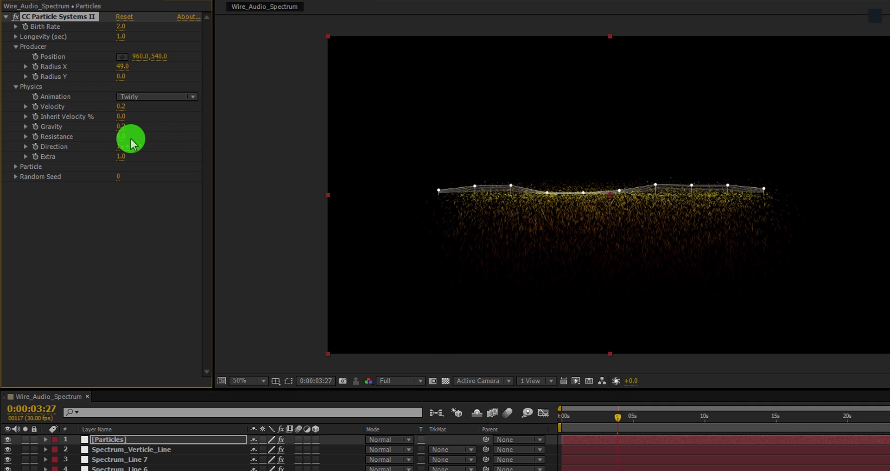
left_click_drag(136, 137, 157, 134)
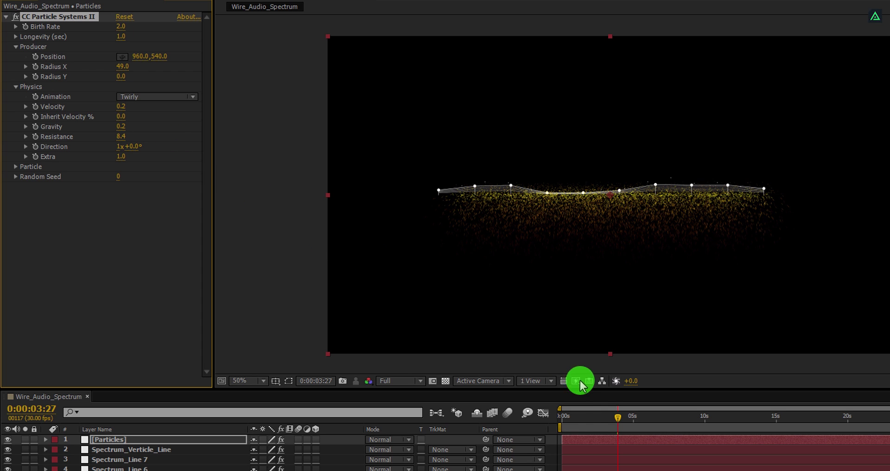
left_click_drag(585, 418, 630, 423)
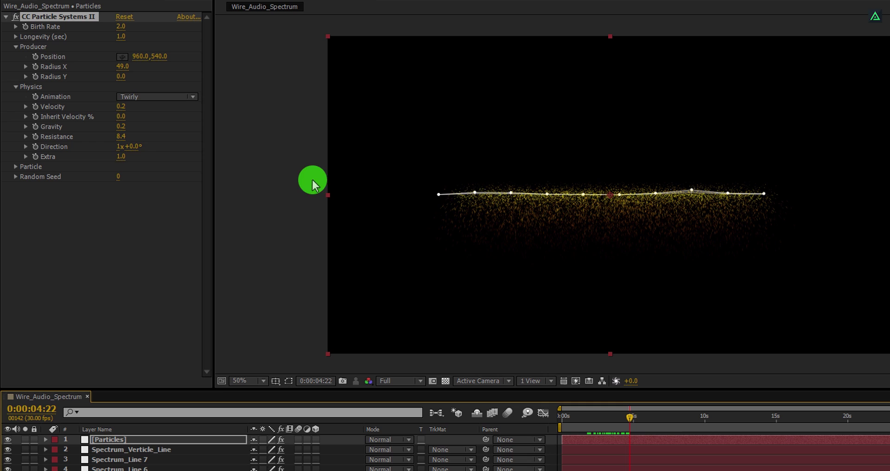
Make particles Shaded & Faded Spheres with Birth Size 0.05, Death Size 0.01, 100% Size Variation.
left_click(13, 167)
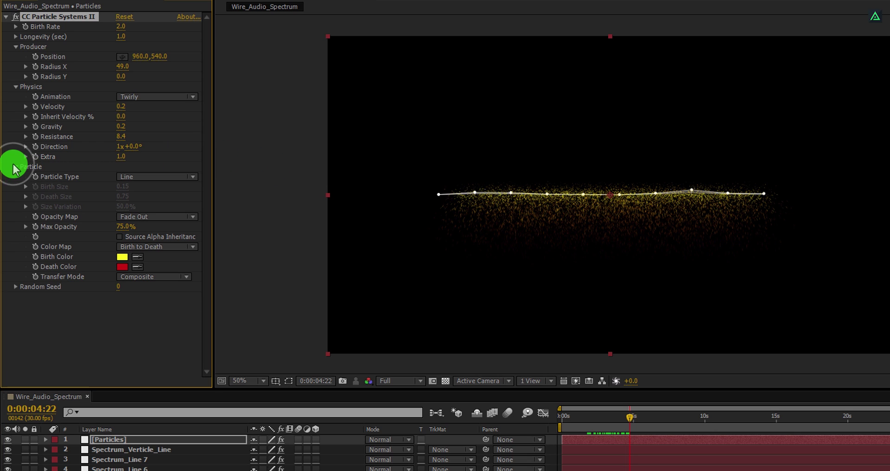
left_click(156, 177)
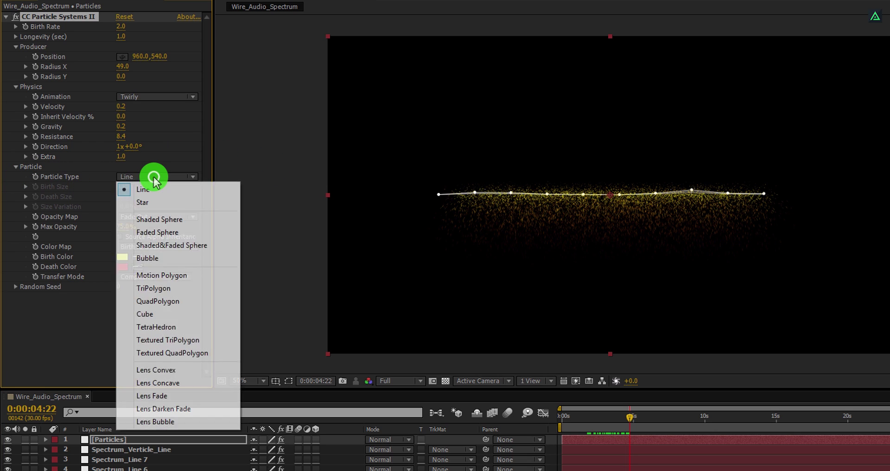
left_click(157, 246)
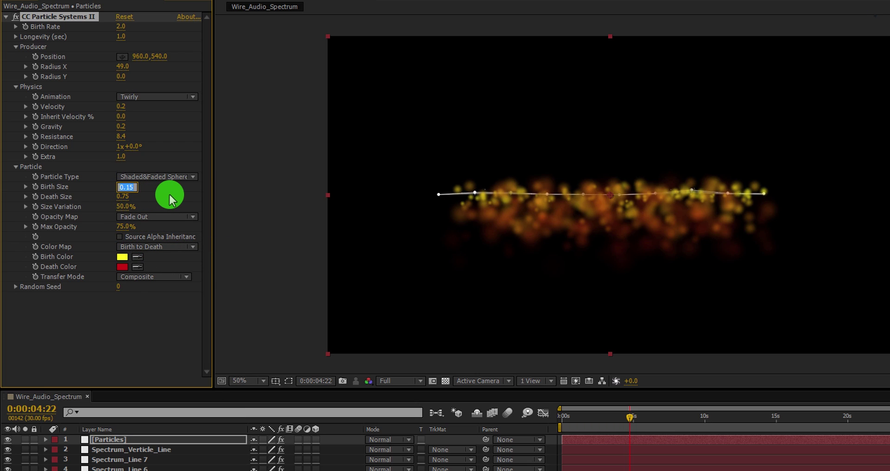
type("0.05")
left_click(128, 204)
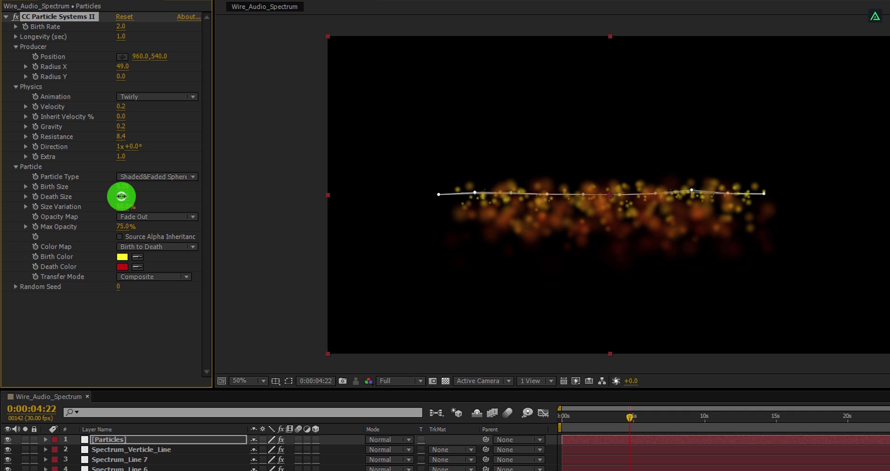
type(".01")
left_click(200, 204)
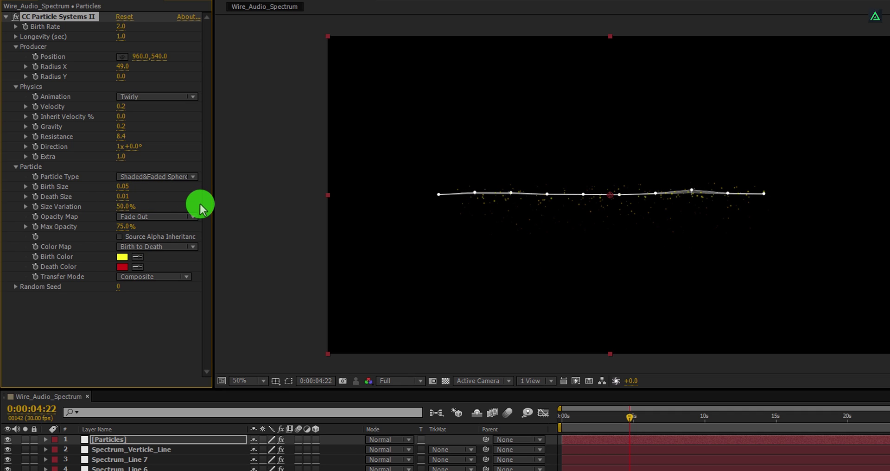
left_click_drag(129, 209, 194, 208)
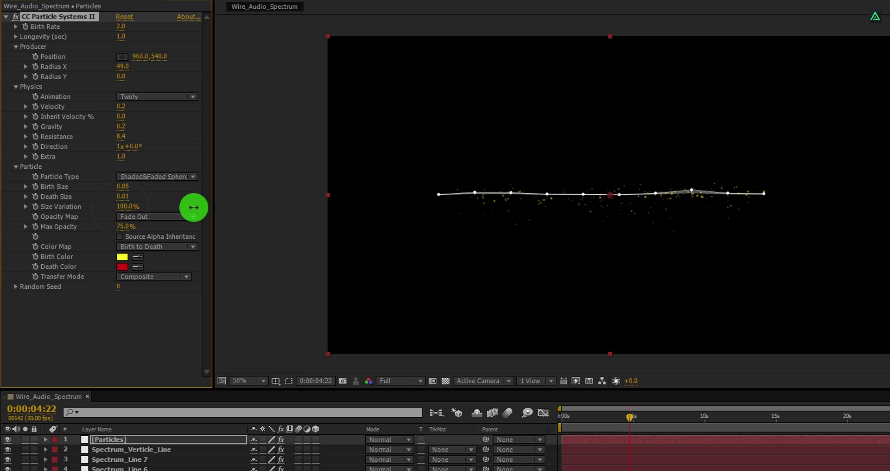
Set both Birth Color and Death Color to white (FFFFFF), then preview from the start.
left_click_drag(583, 416, 672, 424)
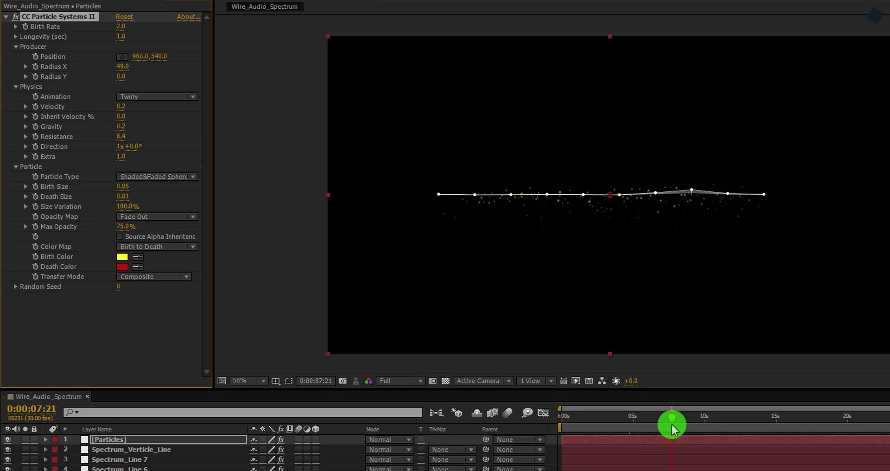
left_click_drag(671, 424, 671, 424)
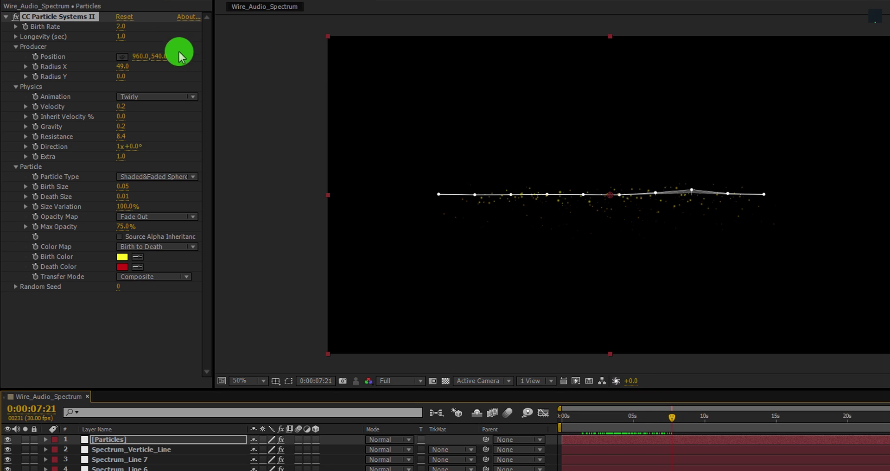
left_click(119, 37)
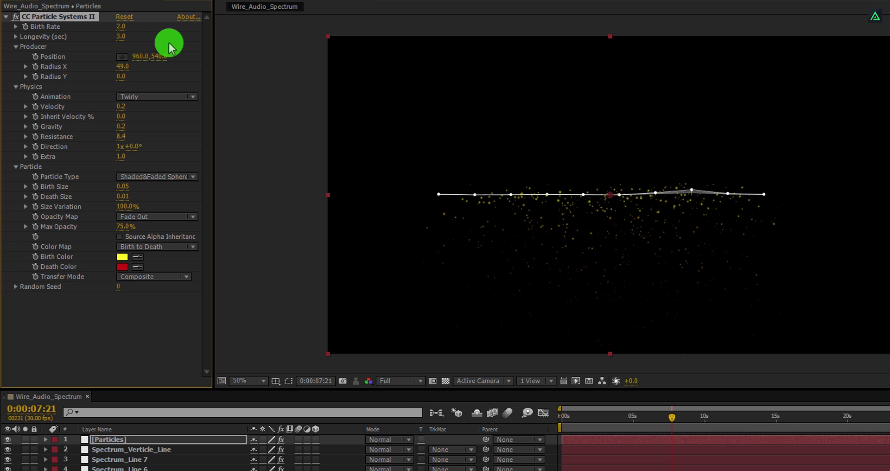
left_click(122, 256)
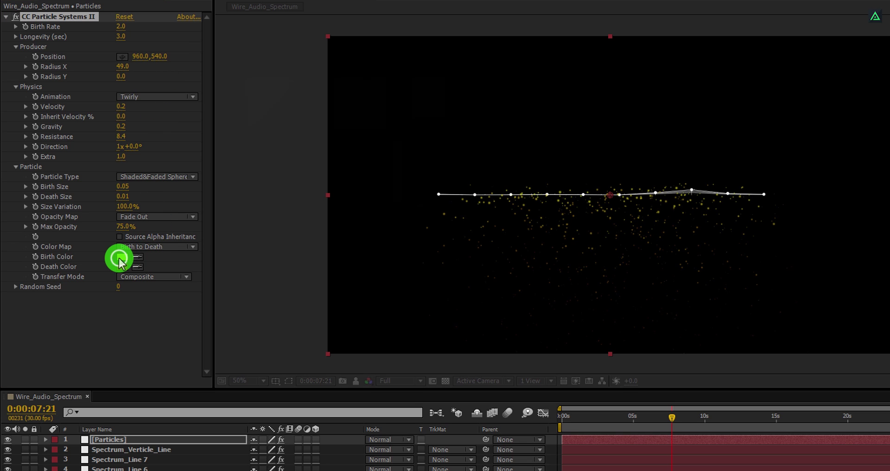
left_click_drag(272, 167, 210, 60)
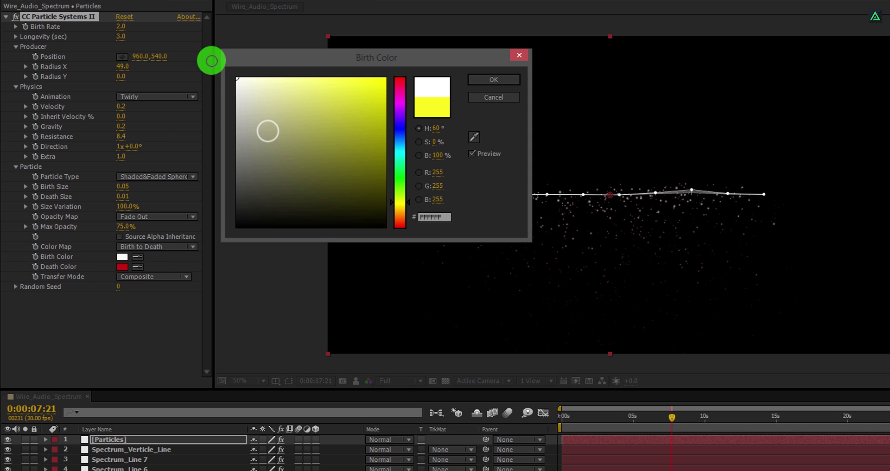
left_click(480, 81)
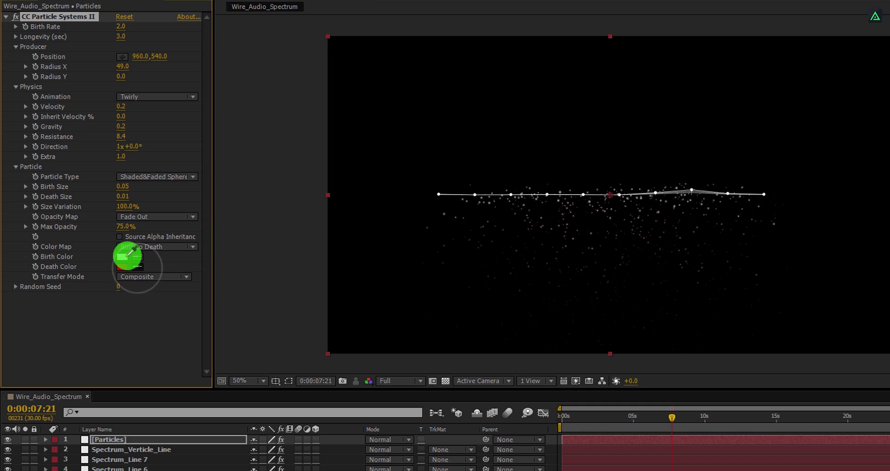
left_click(126, 256)
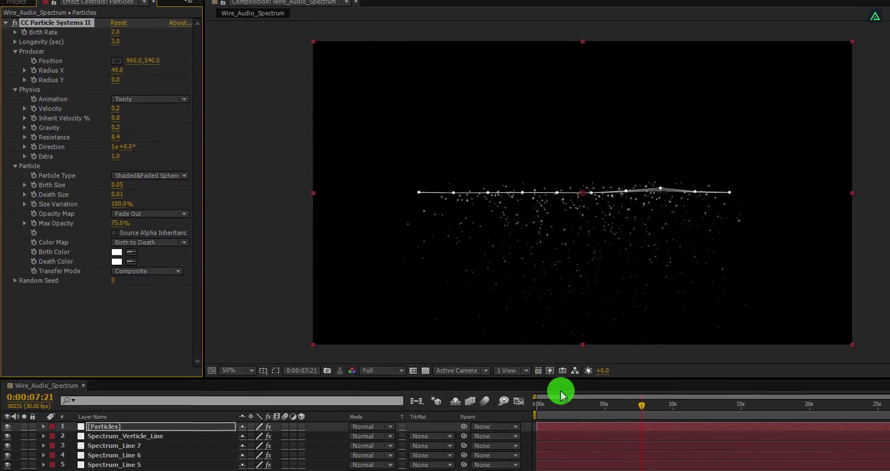
key("KP_0")
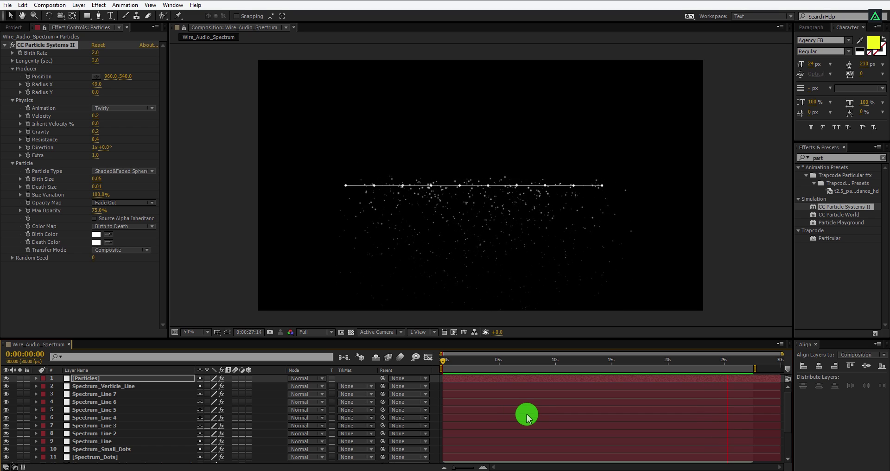
Set Birth Rate to 0 at 0:00:24:10, then return to about 0:00:05:24.
key("space")
key("l")
key("l")
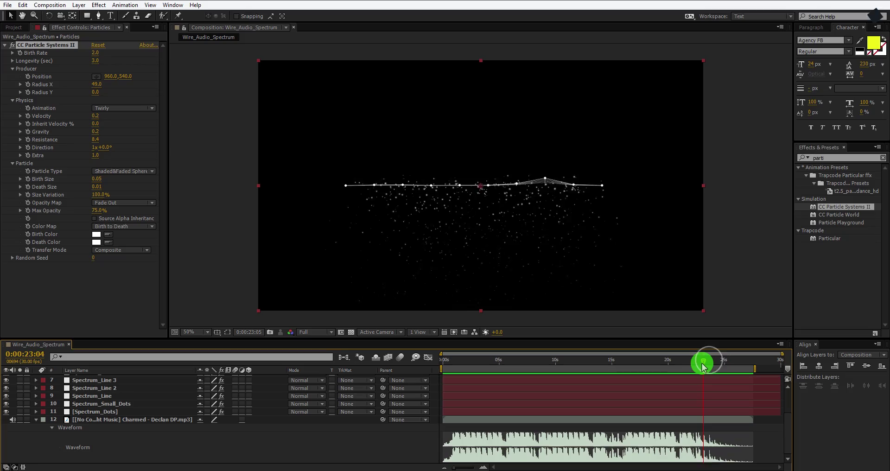
left_click_drag(703, 367, 700, 360)
scroll(643, 418, "up", 3)
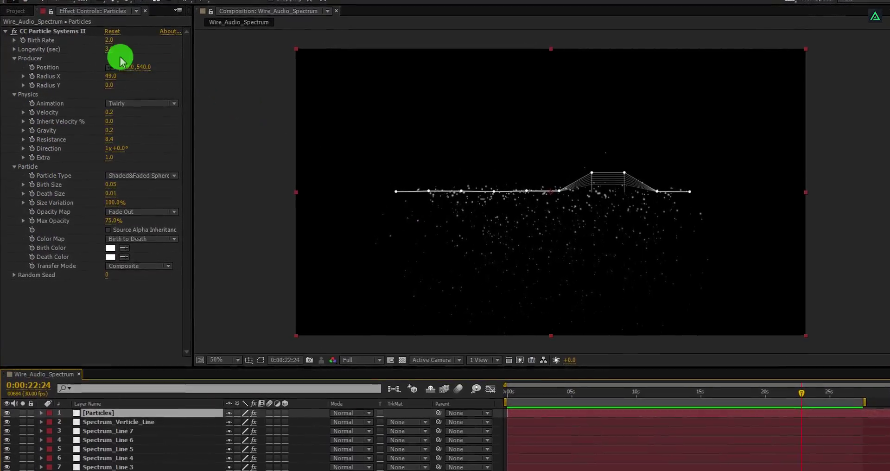
left_click(21, 30)
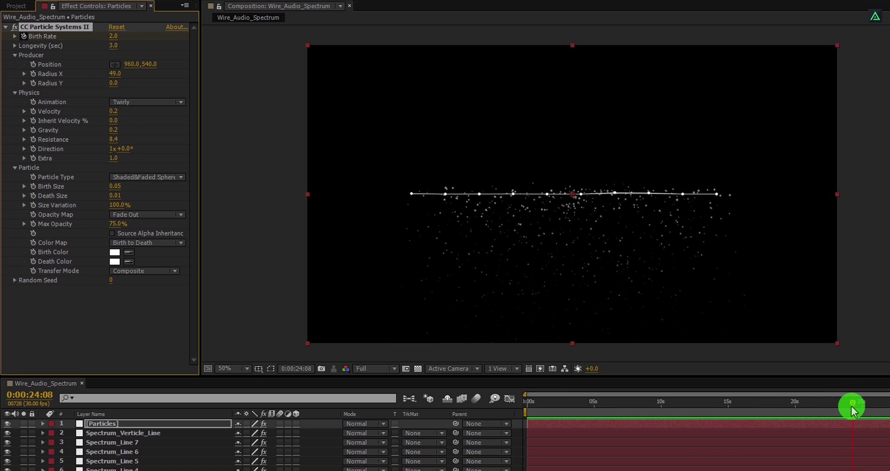
left_click_drag(853, 407, 854, 407)
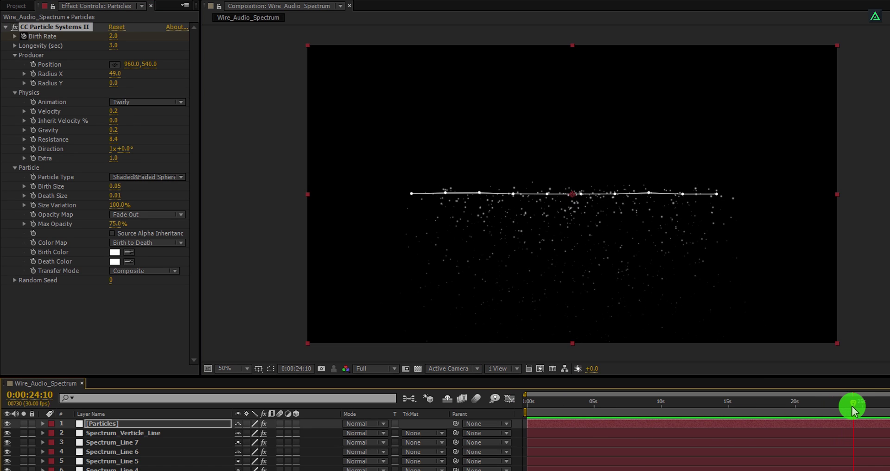
left_click(111, 37)
type("0")
key("Return")
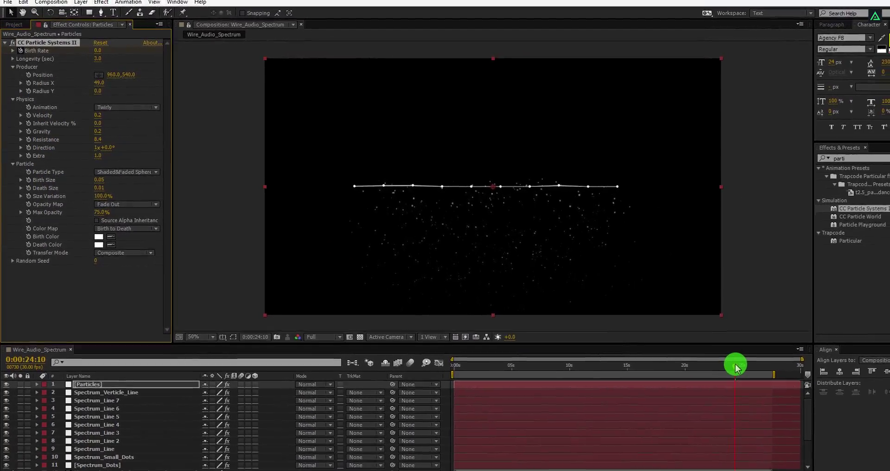
left_click(793, 389)
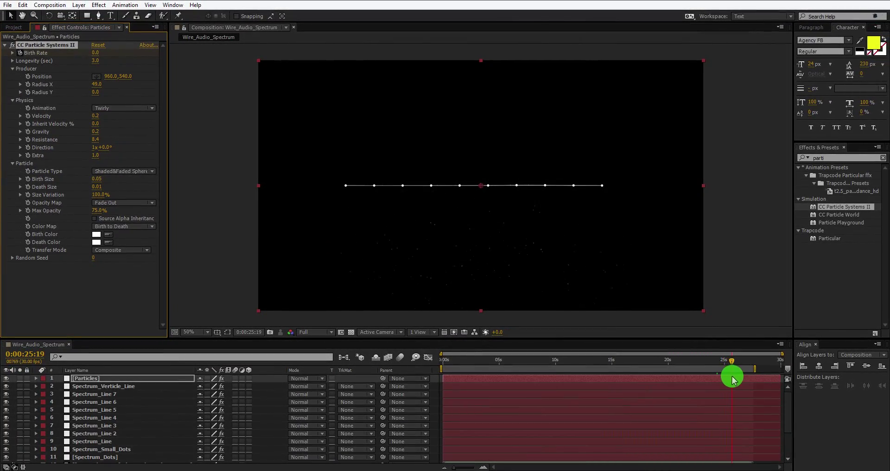
left_click_drag(607, 386, 508, 382)
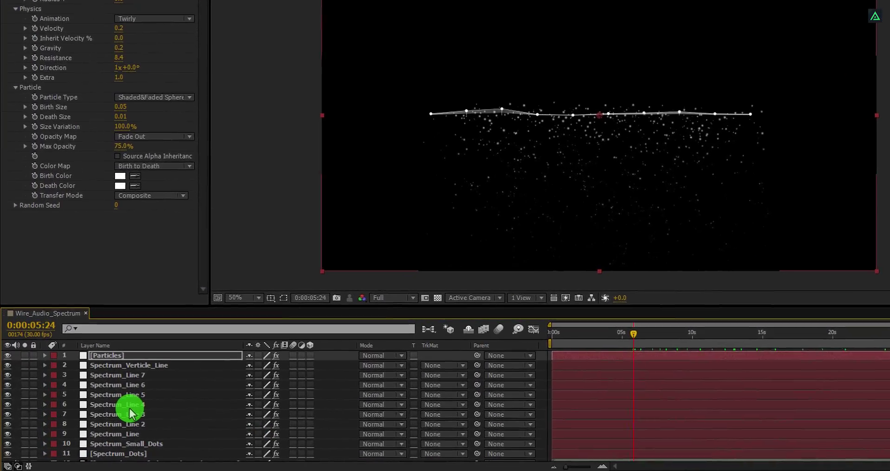
Pre-compose layers 1–11 into a new composition named 'Spectrum'.
scroll(116, 420, "down", 2)
key("l")
key("l")
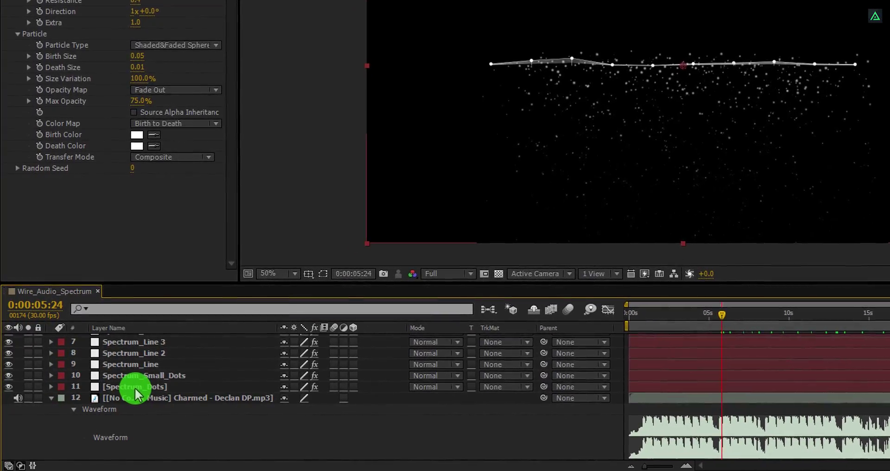
left_click(129, 391, "shift")
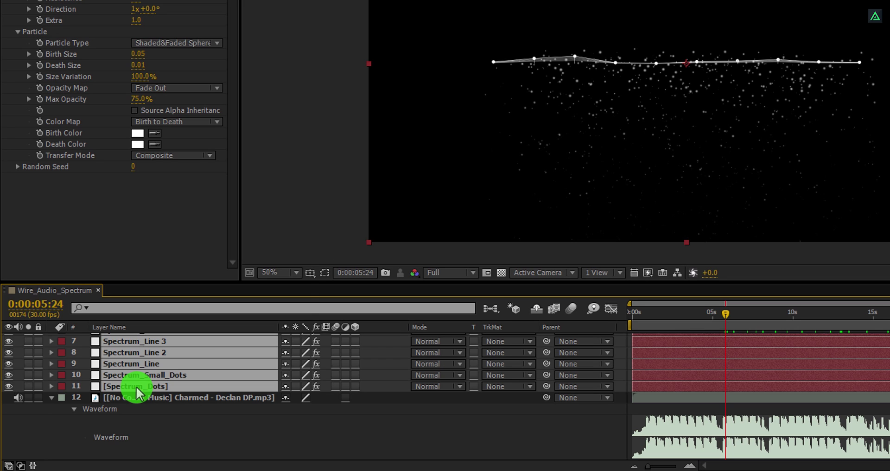
right_click(137, 392)
left_click(210, 274)
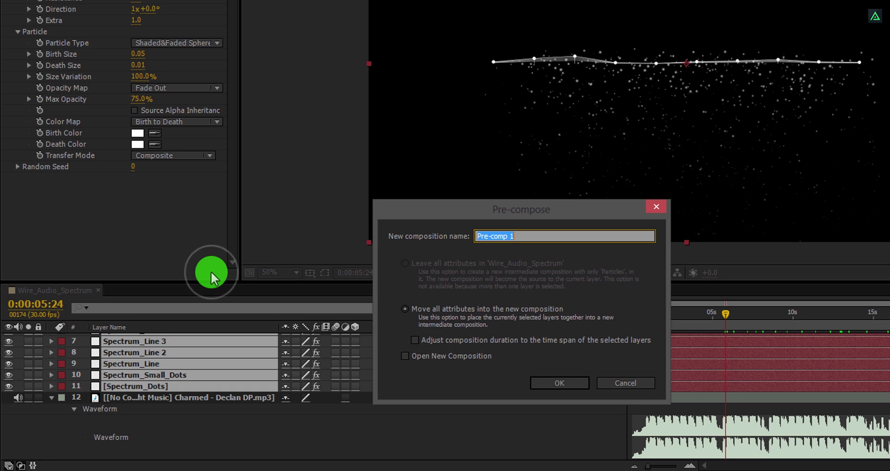
type("Spectrum")
key("Return")
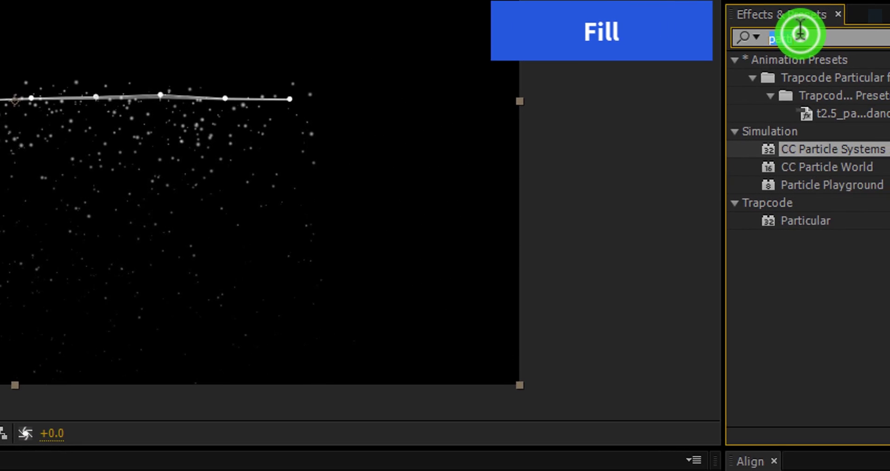
Apply the Fill and Glow effects to the Spectrum pre-comp.
left_click(753, 33)
type("fill")
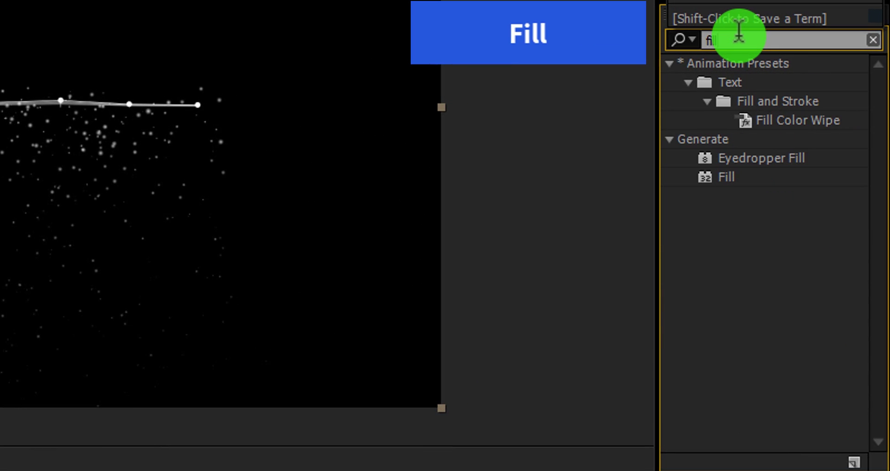
double_click(717, 172)
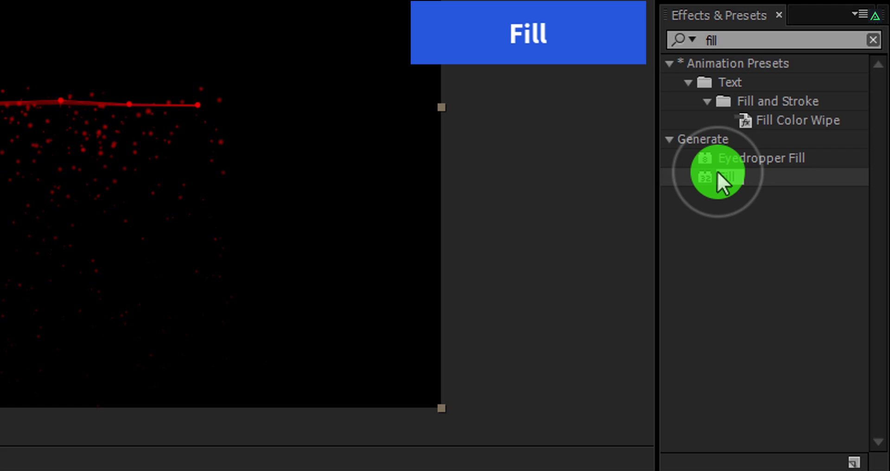
left_click(736, 41)
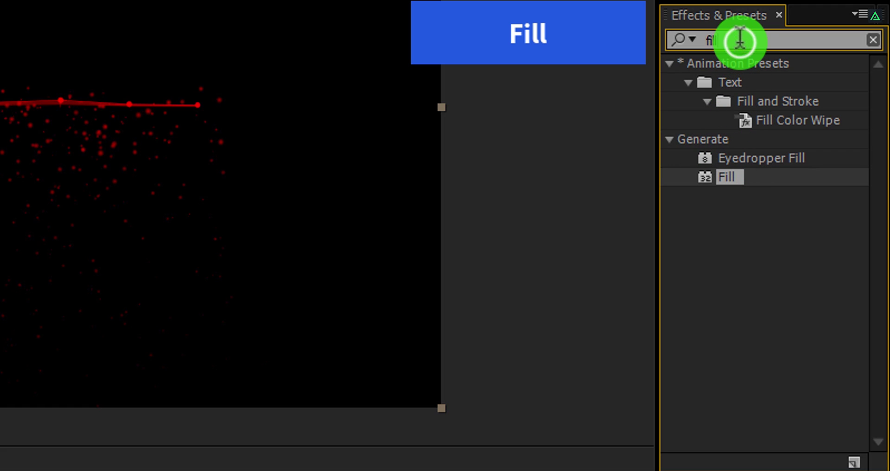
type("glow")
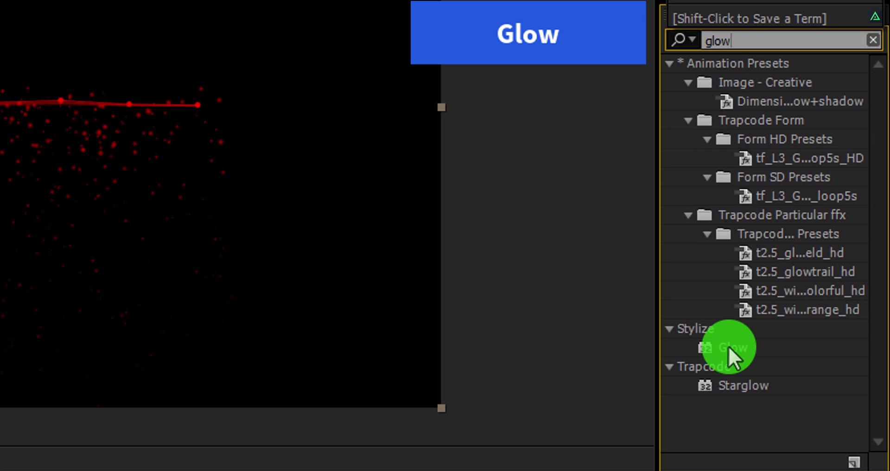
double_click(729, 348)
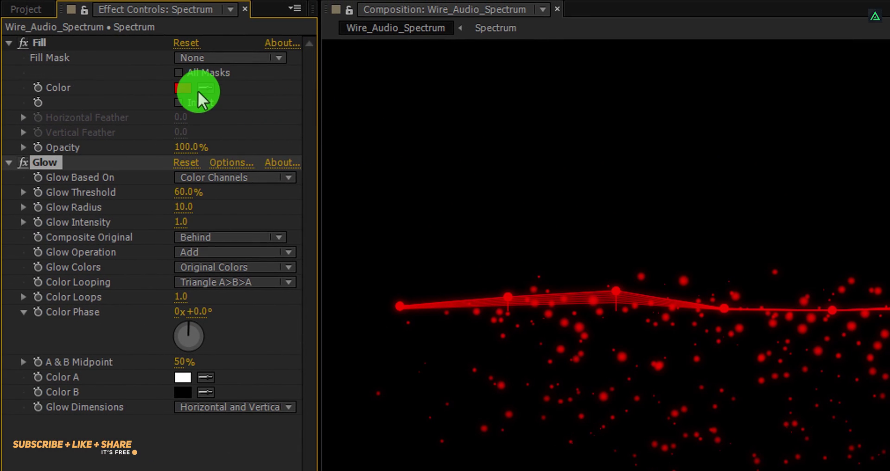
Change the Fill colour to teal (0BB3A5) and lower Glow Threshold to 55.3%.
left_click(182, 88)
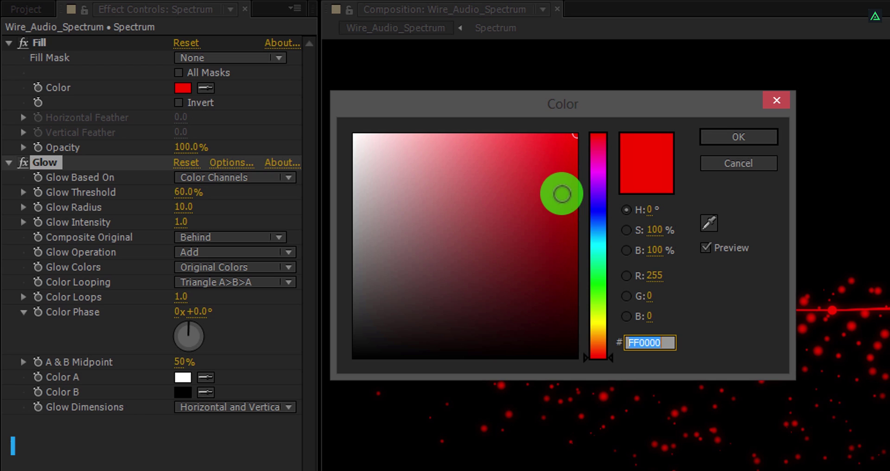
left_click(562, 194)
left_click_drag(592, 210, 586, 248)
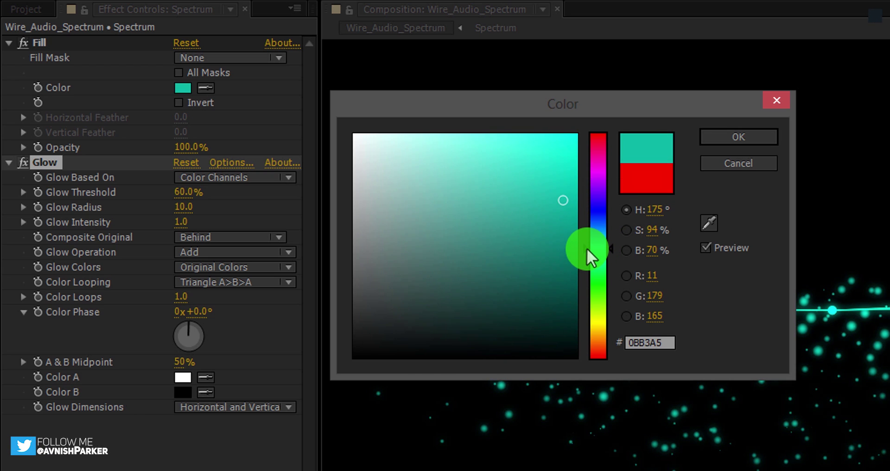
left_click(714, 140)
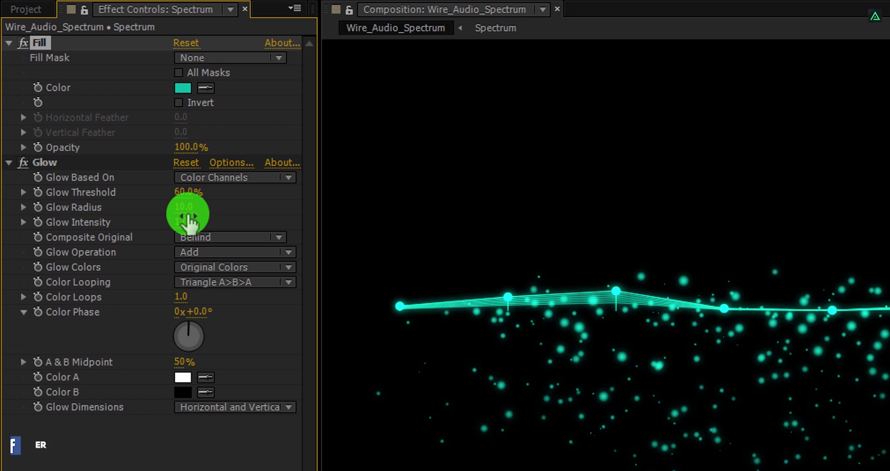
mouse_move(185, 191)
left_mouse_down()
mouse_move(95, 205)
mouse_move(246, 193)
mouse_move(181, 196)
mouse_move(188, 195)
mouse_move(183, 205)
mouse_move(223, 205)
mouse_move(179, 206)
left_mouse_up()
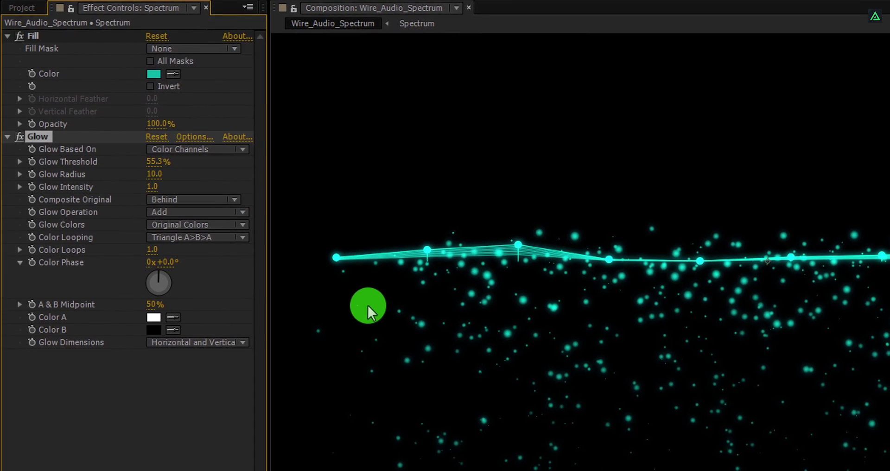
Set the Composition viewer magnification to Fit up to 100%.
left_click(276, 464)
left_click(306, 227)
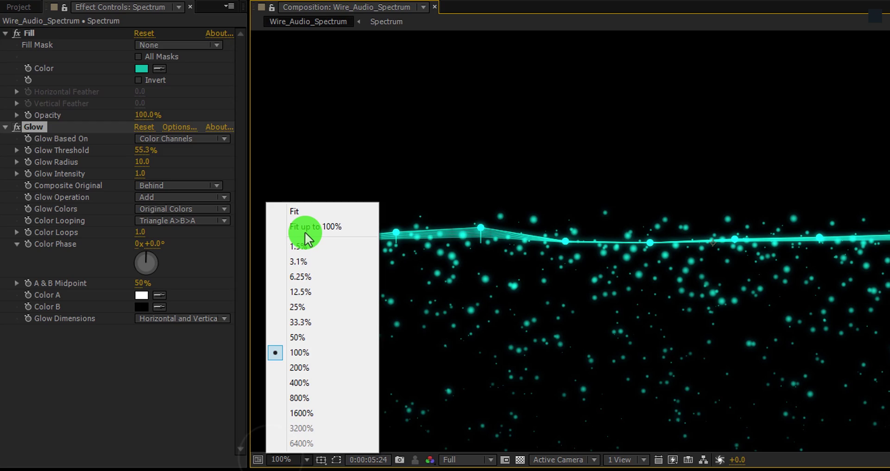